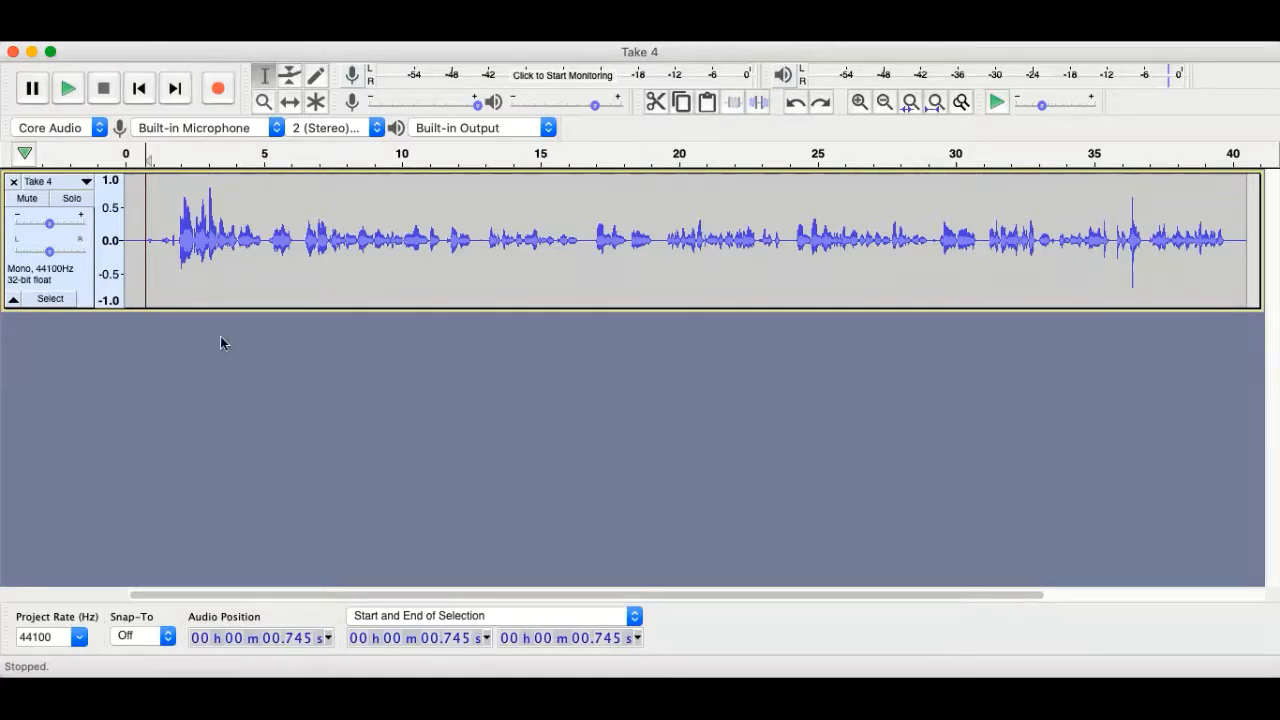
Listen through Take 4 and cut the short pause from 10.934 s to 11.306 s.
left_click(69, 92)
left_click(68, 92)
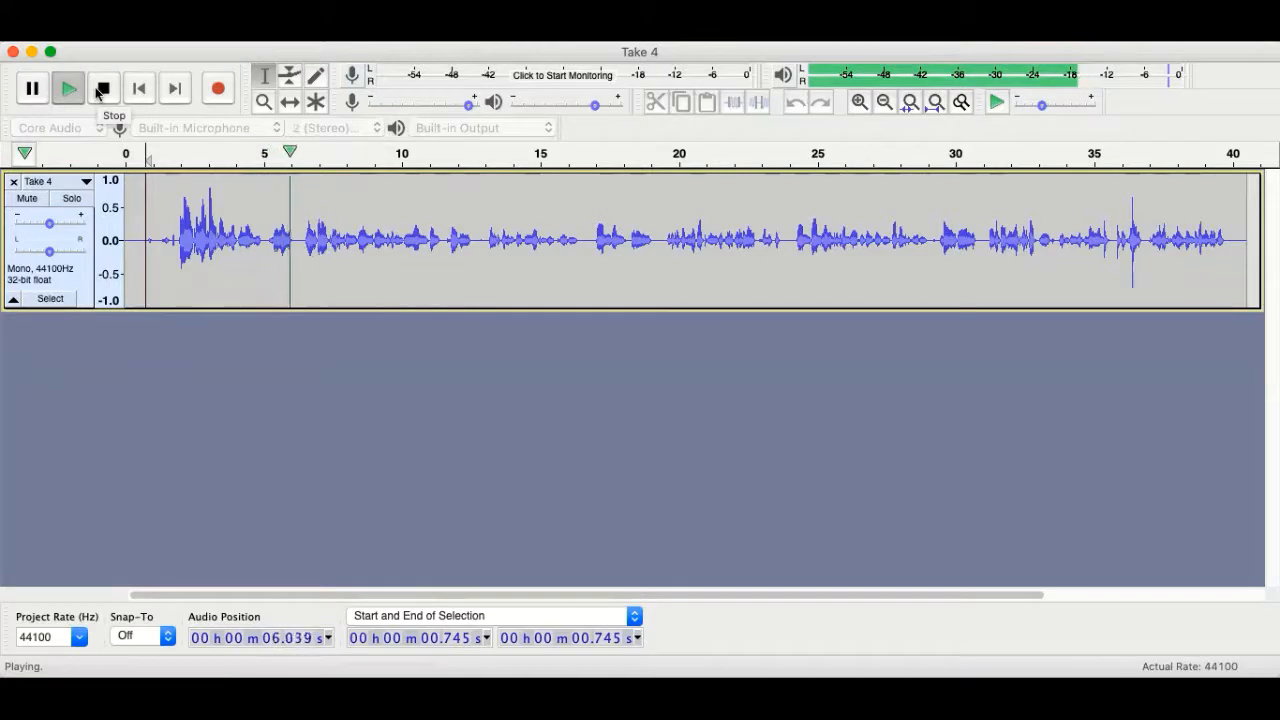
left_click(33, 89)
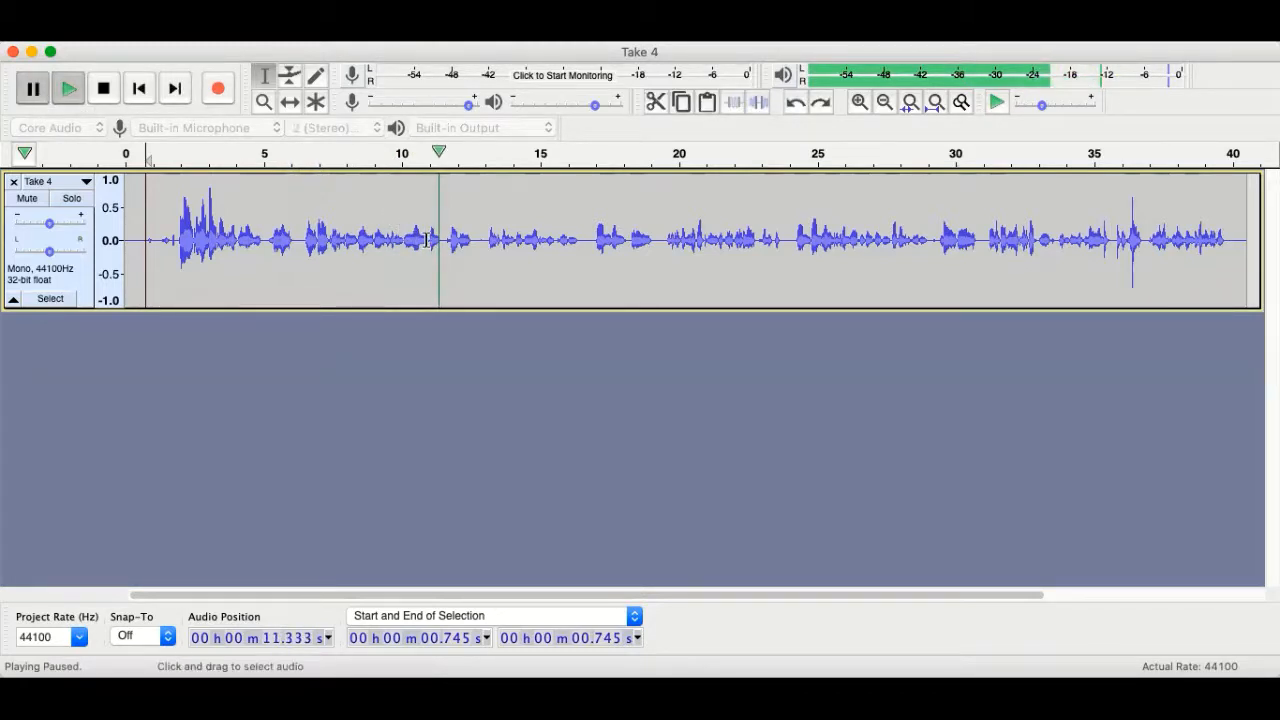
left_click_drag(428, 240, 435, 239)
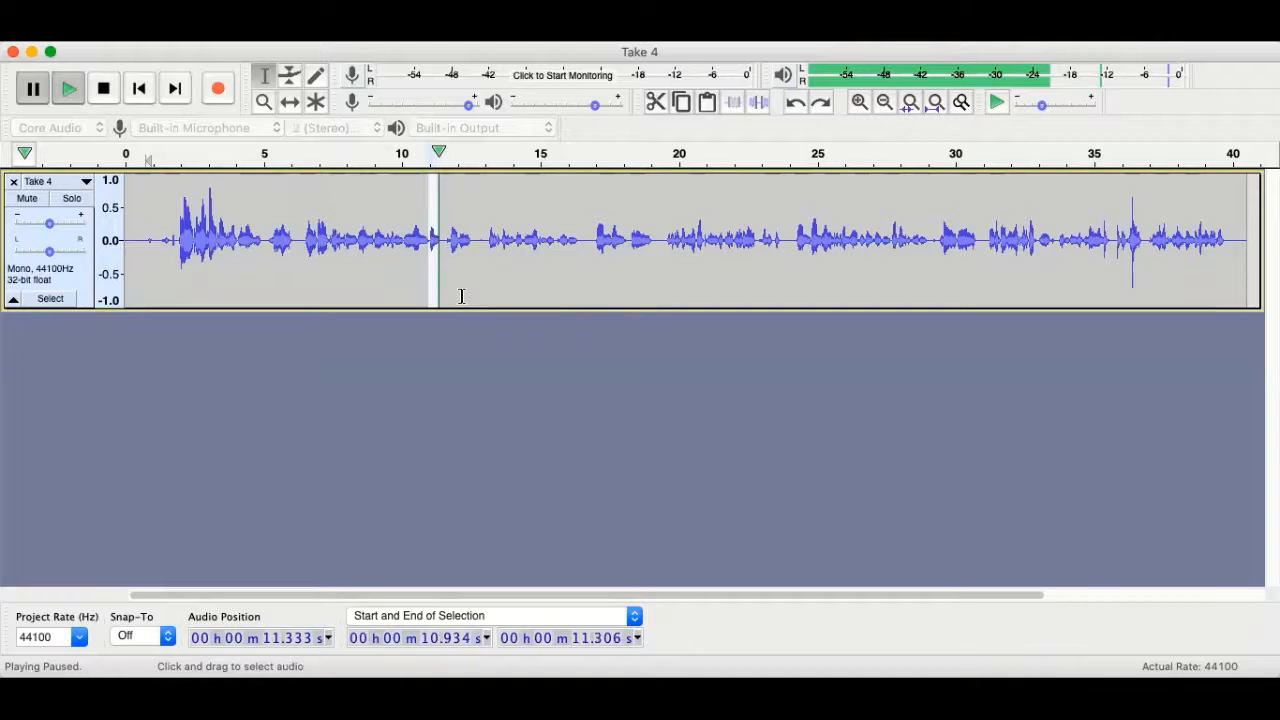
left_click(657, 102)
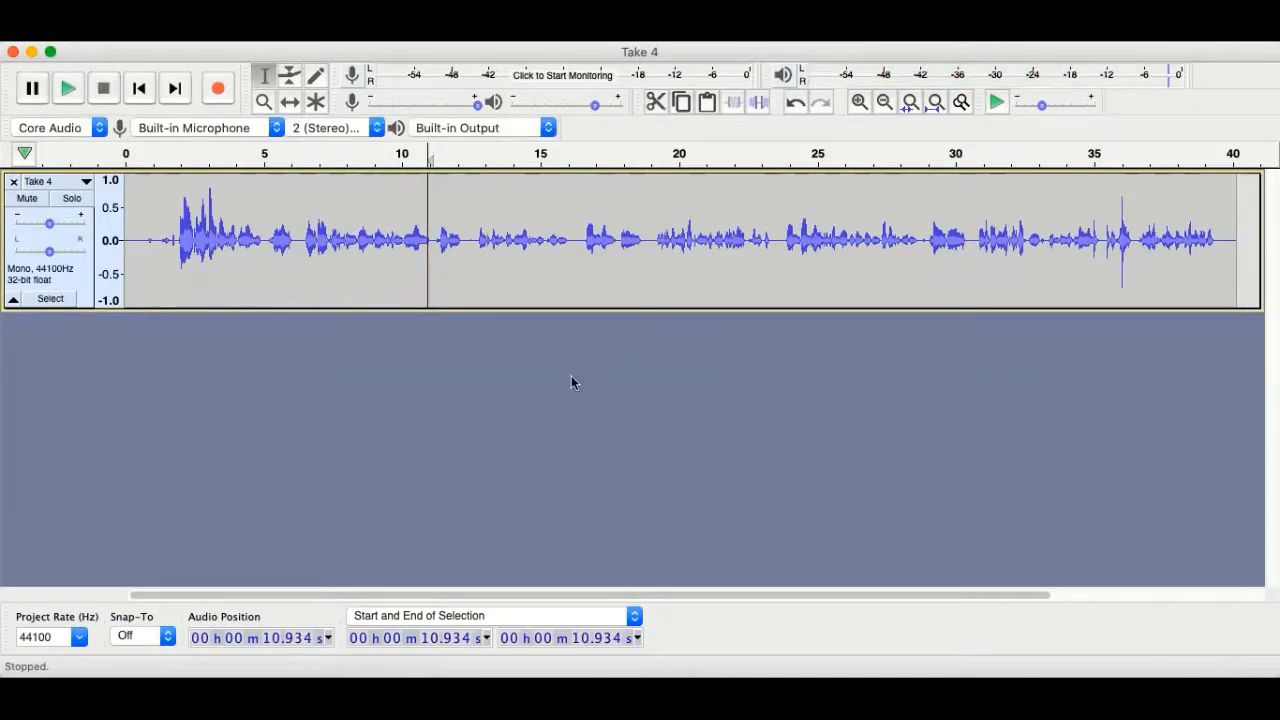
Cut the pause near 17.2 s (17.23–17.70 s) from Take 4.
left_click(67, 95)
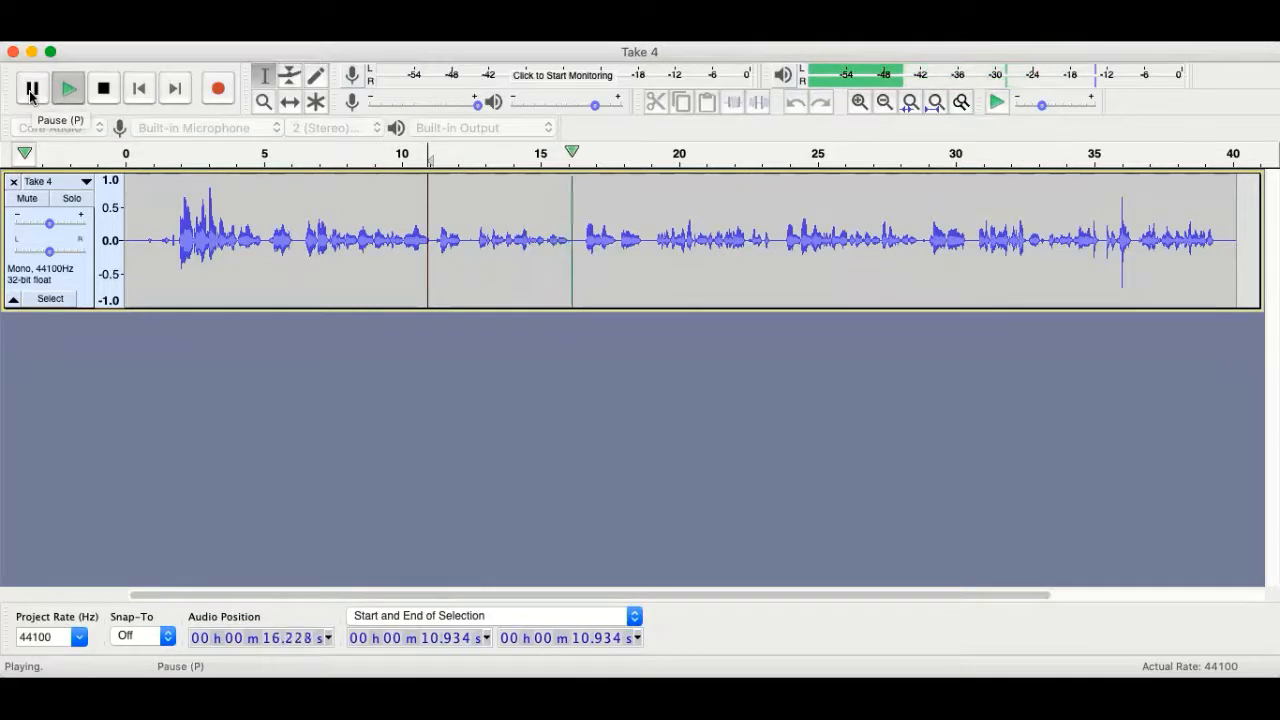
left_click(31, 92)
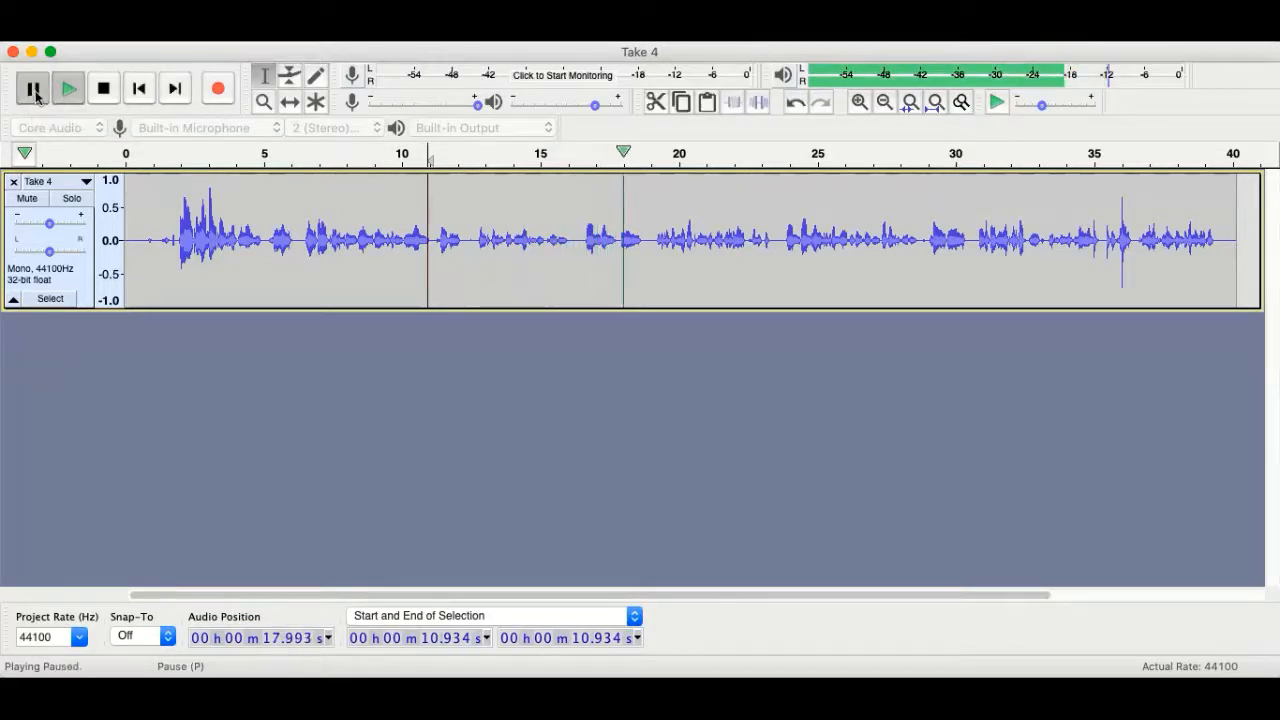
left_click_drag(601, 234, 614, 237)
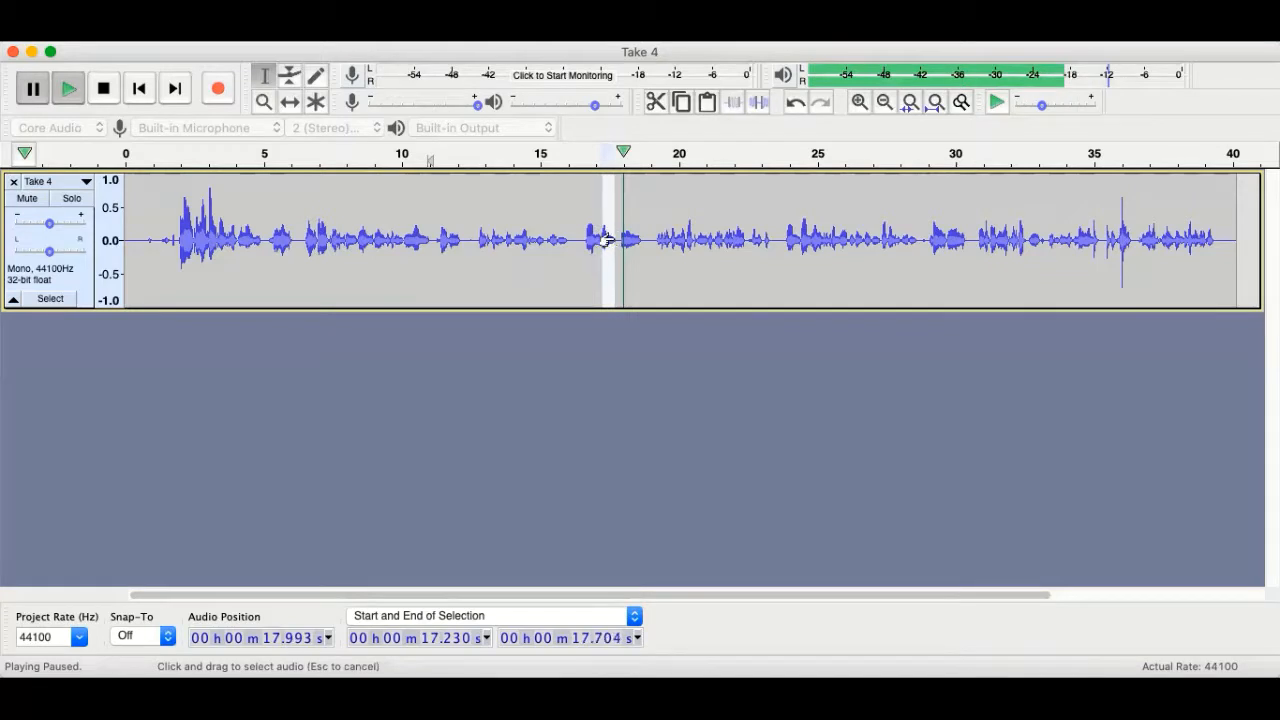
left_click(657, 103)
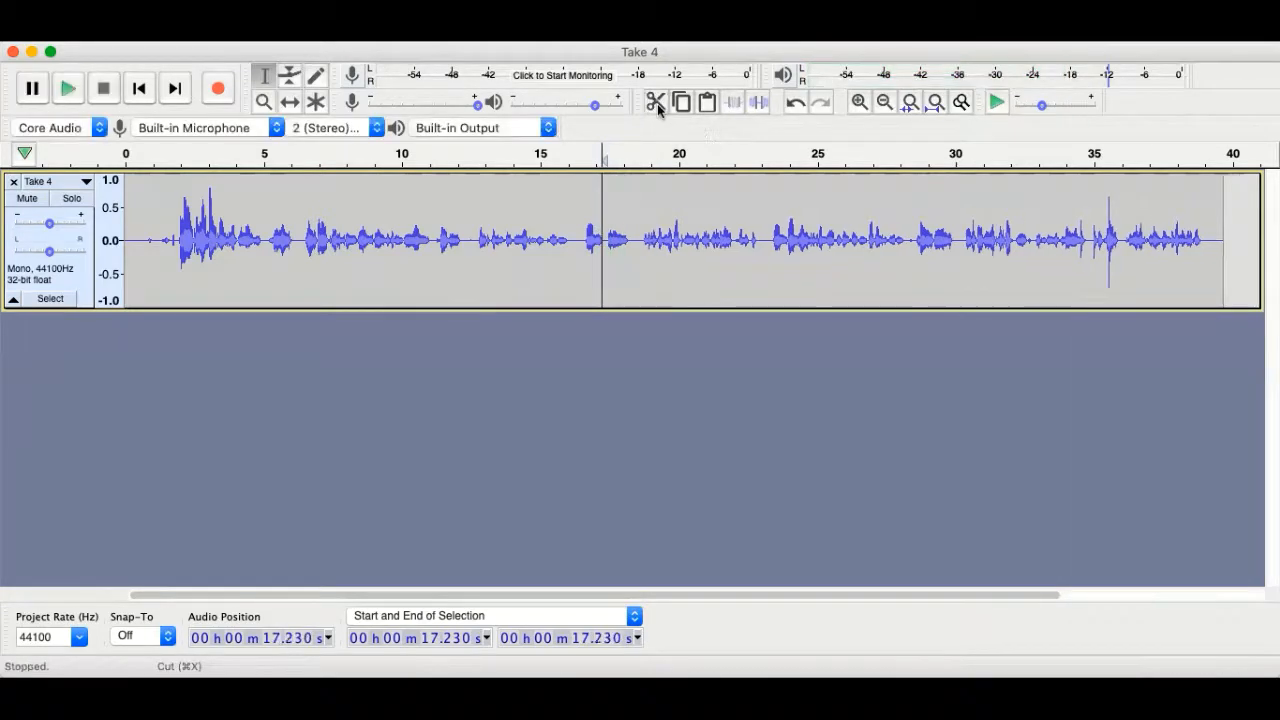
Cut the pause near 23.4 s (about 23.391–23.932 s) from Take 4.
left_click(66, 90)
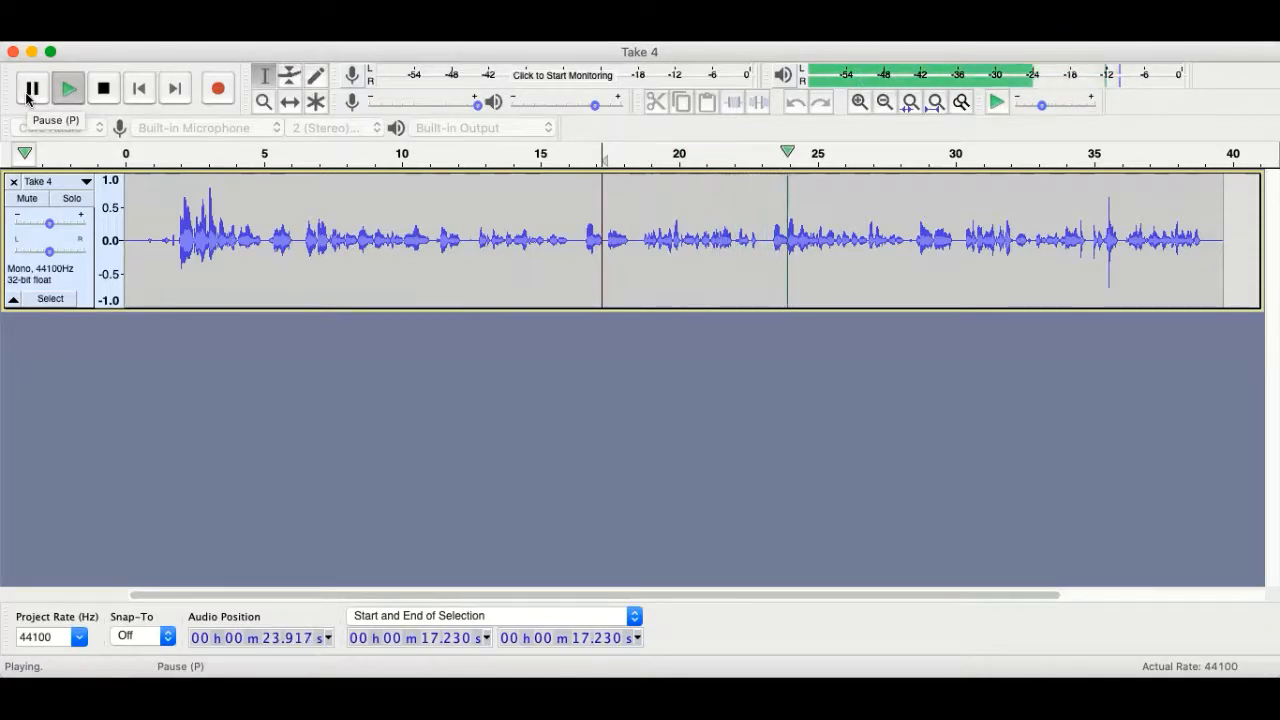
left_click(30, 91)
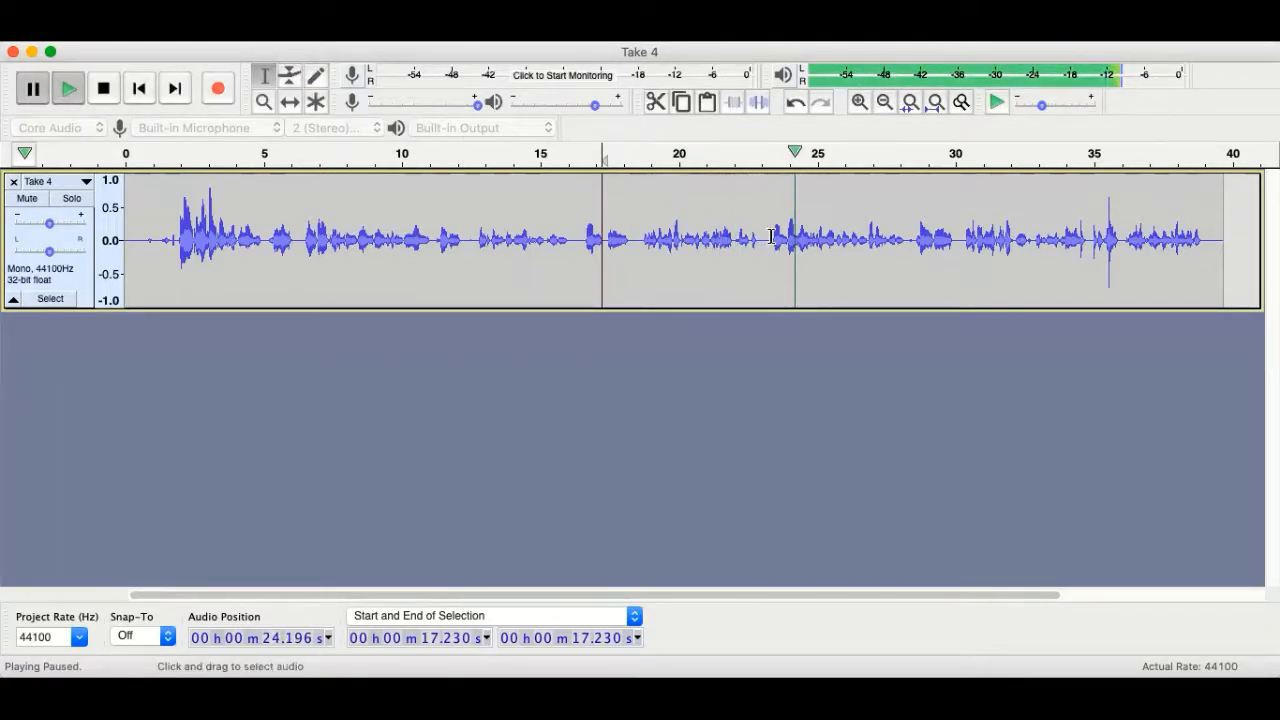
left_click_drag(773, 236, 786, 237)
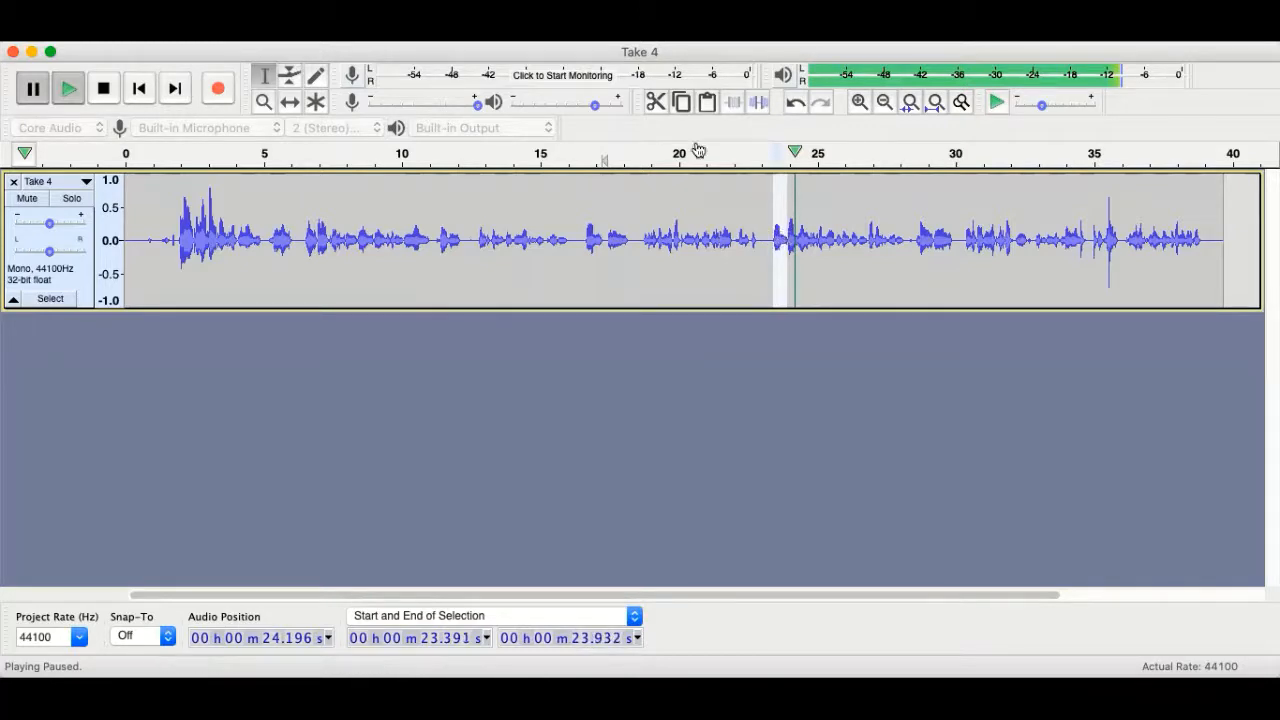
left_click(655, 102)
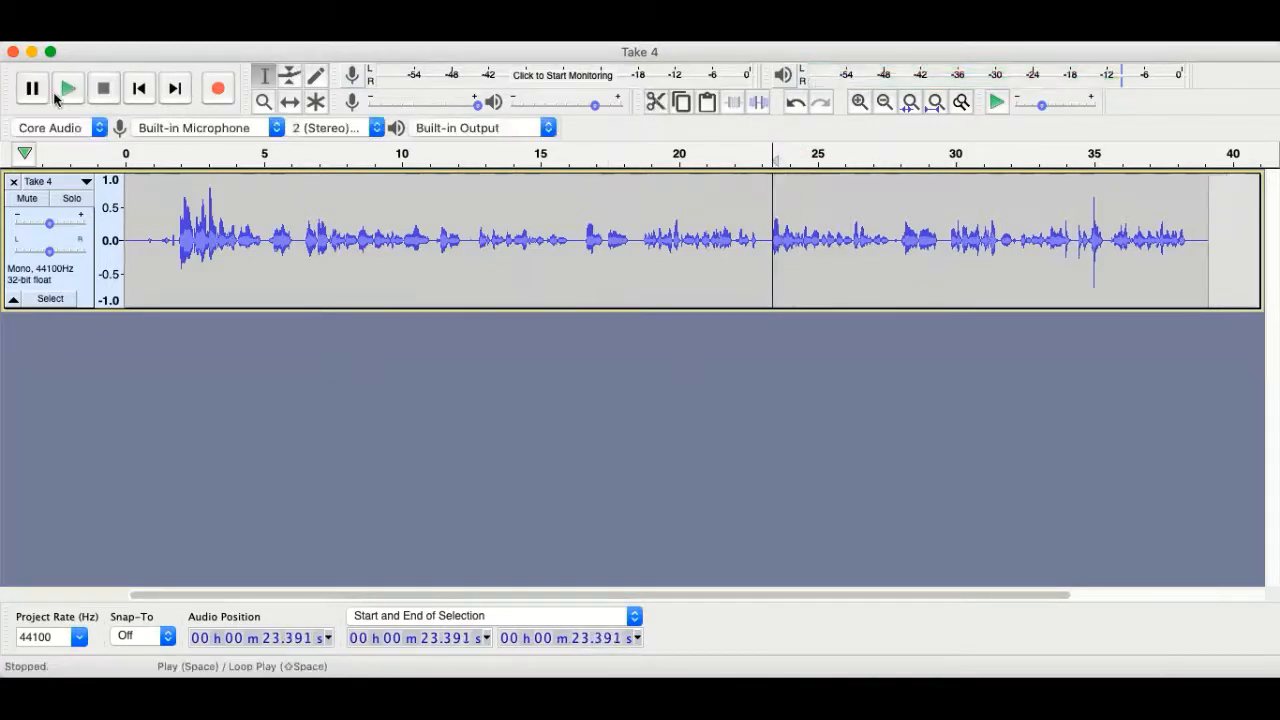
Cut the 33.850–34.189 s pause so Take 4 runs just under 39 seconds.
left_click(66, 92)
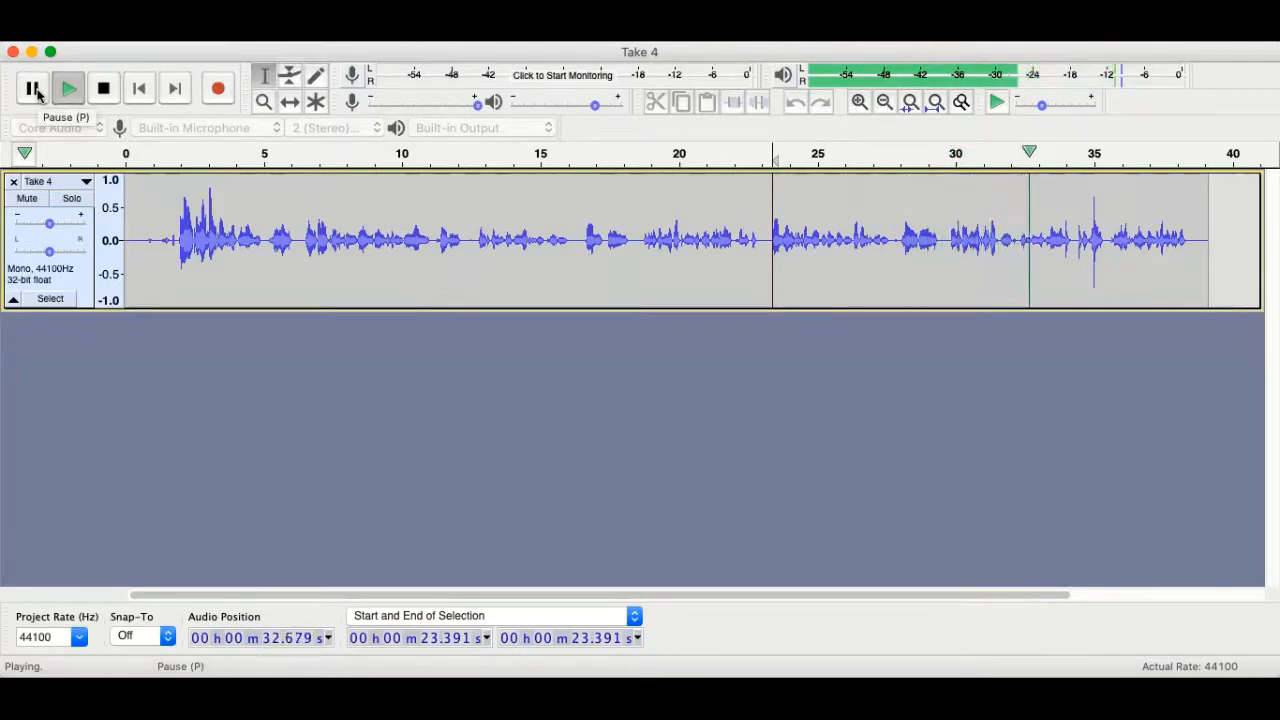
left_click(34, 90)
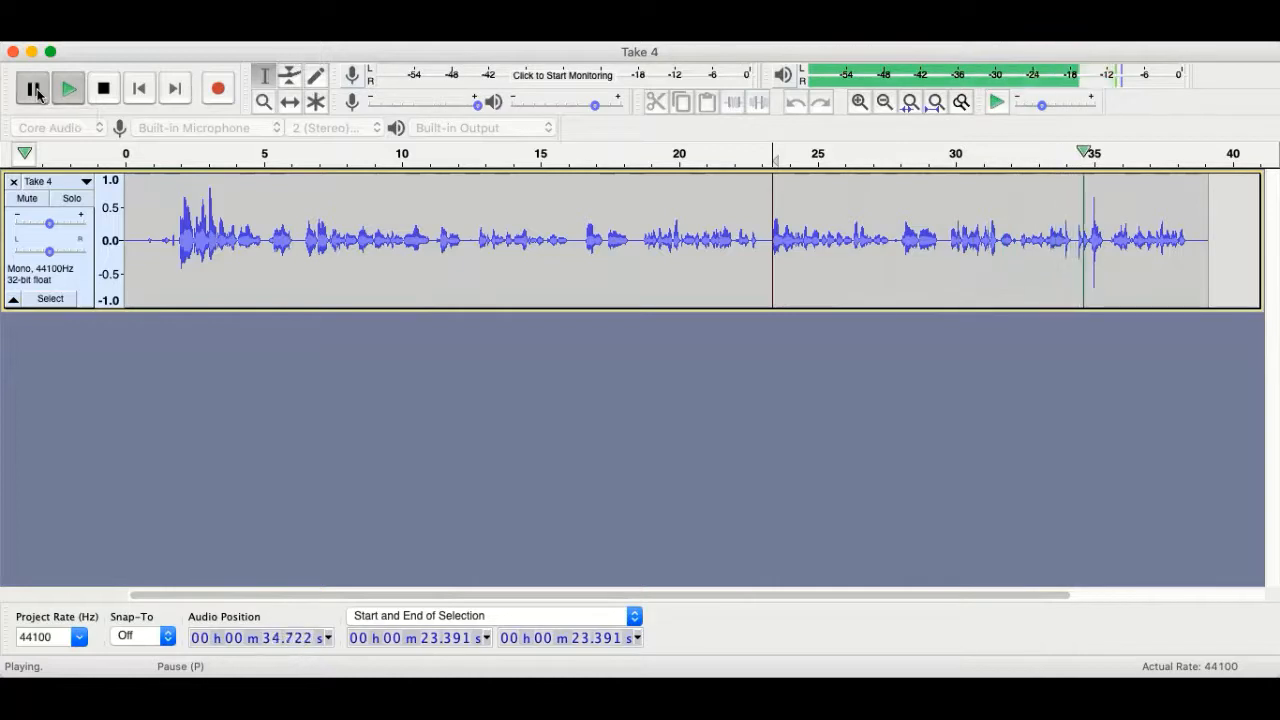
left_click_drag(1061, 237, 1071, 237)
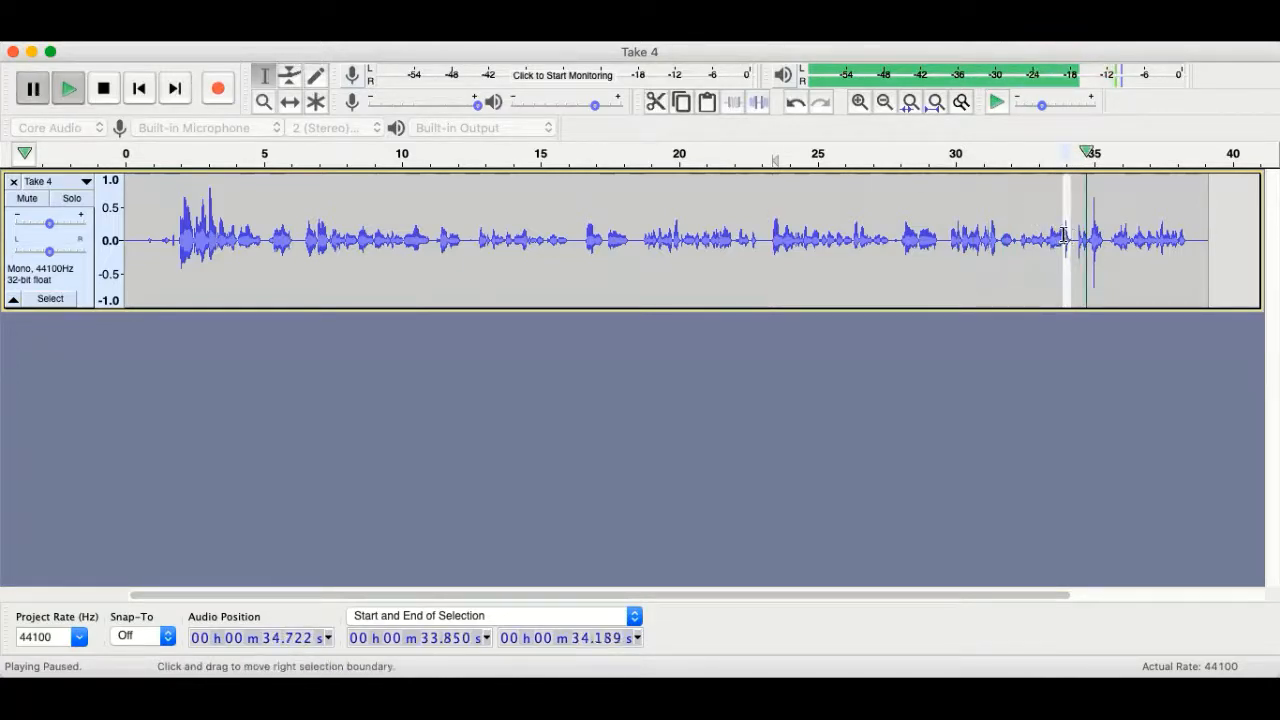
left_click(658, 102)
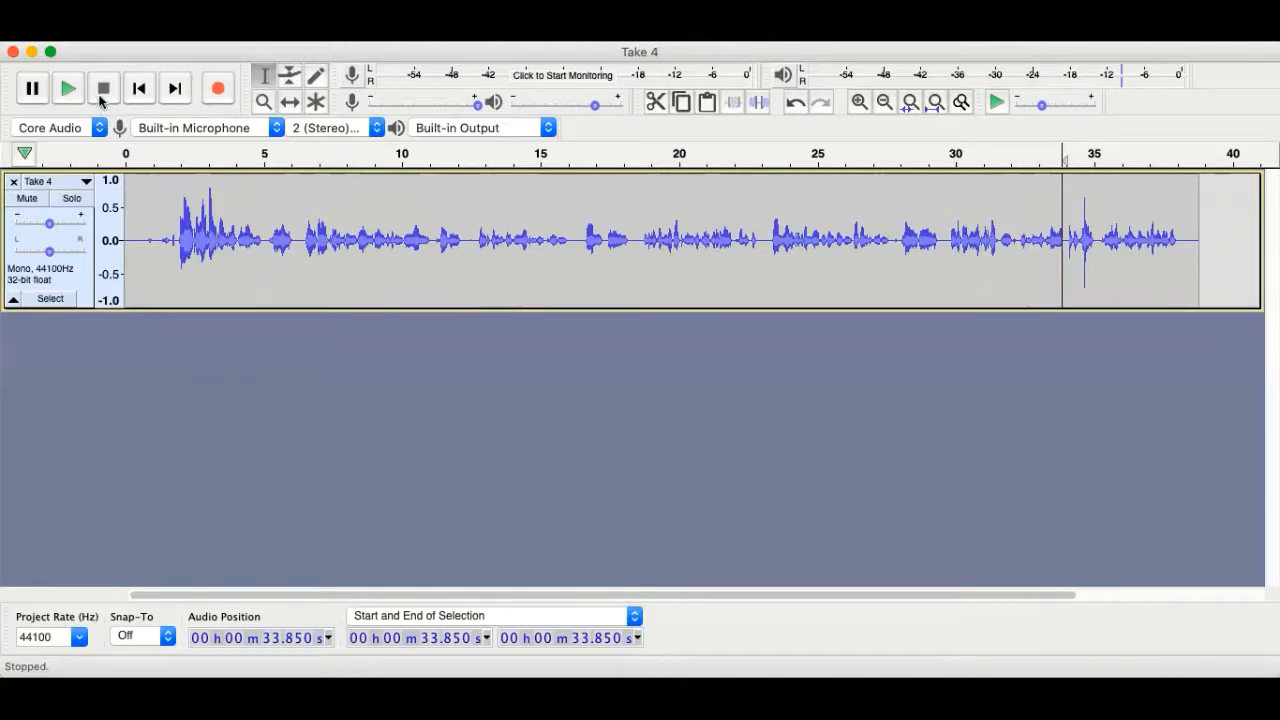
left_click(216, 242)
left_click(140, 244)
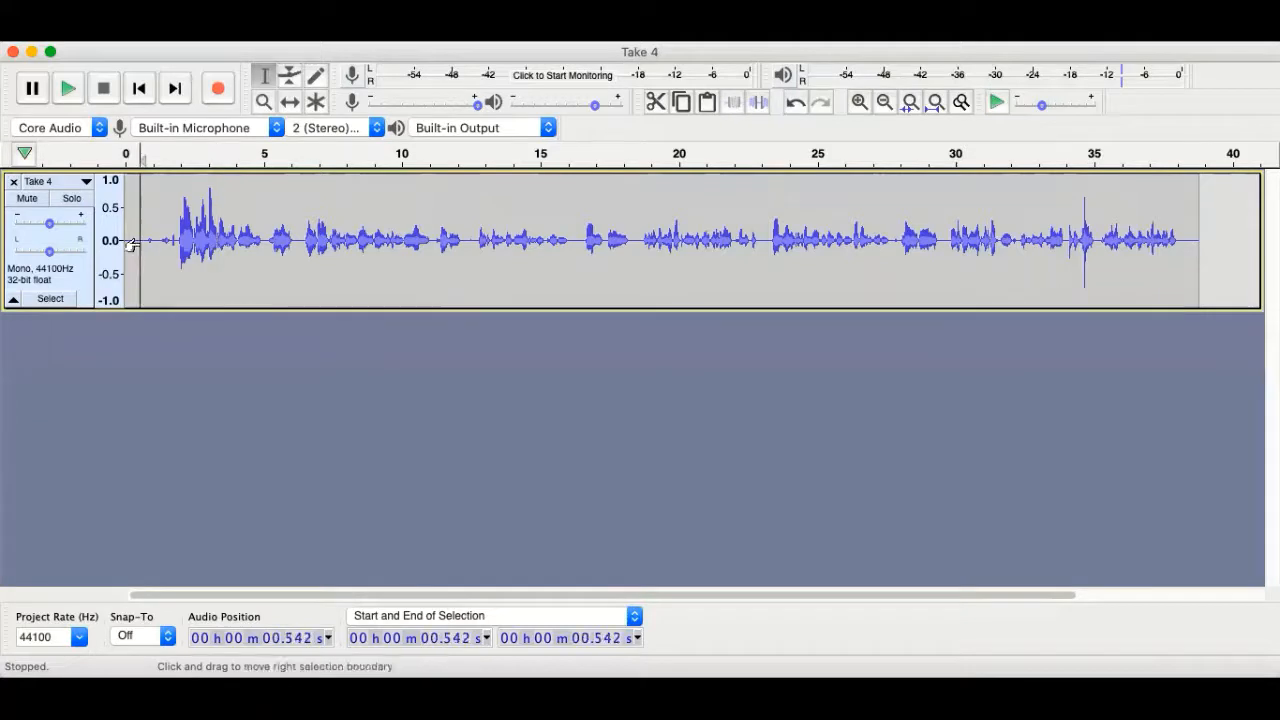
left_click(68, 90)
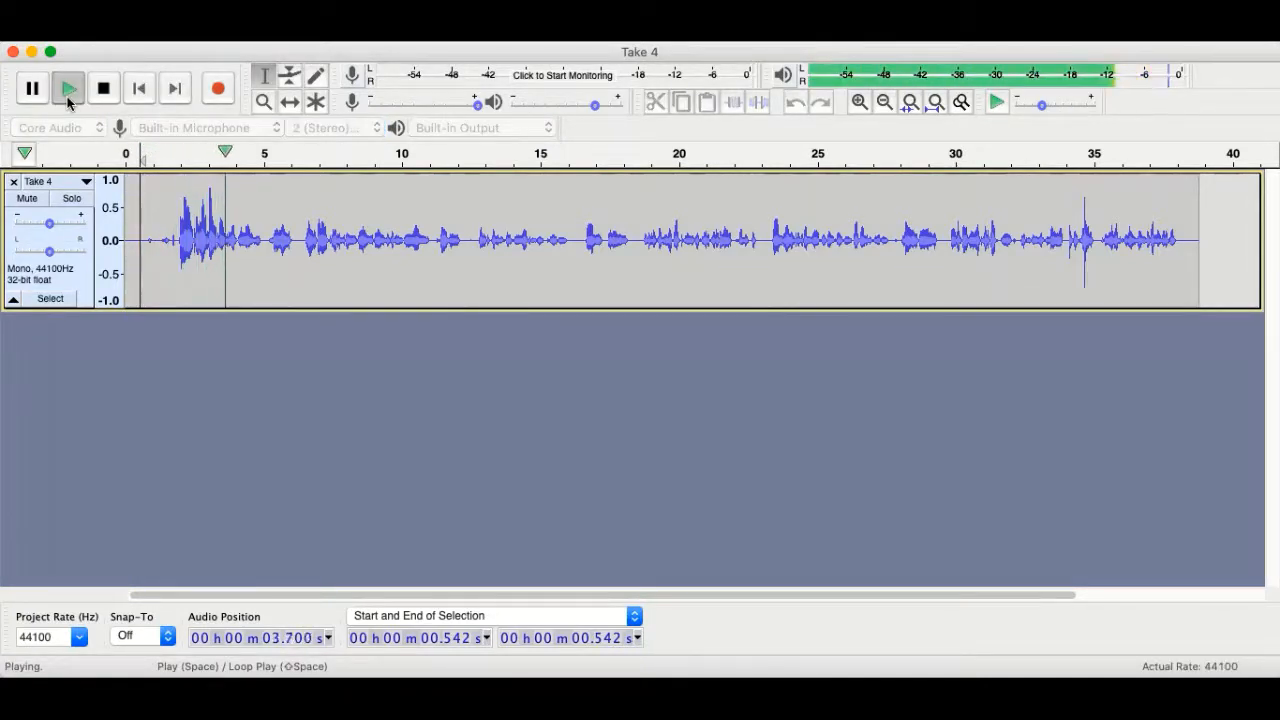
key("p")
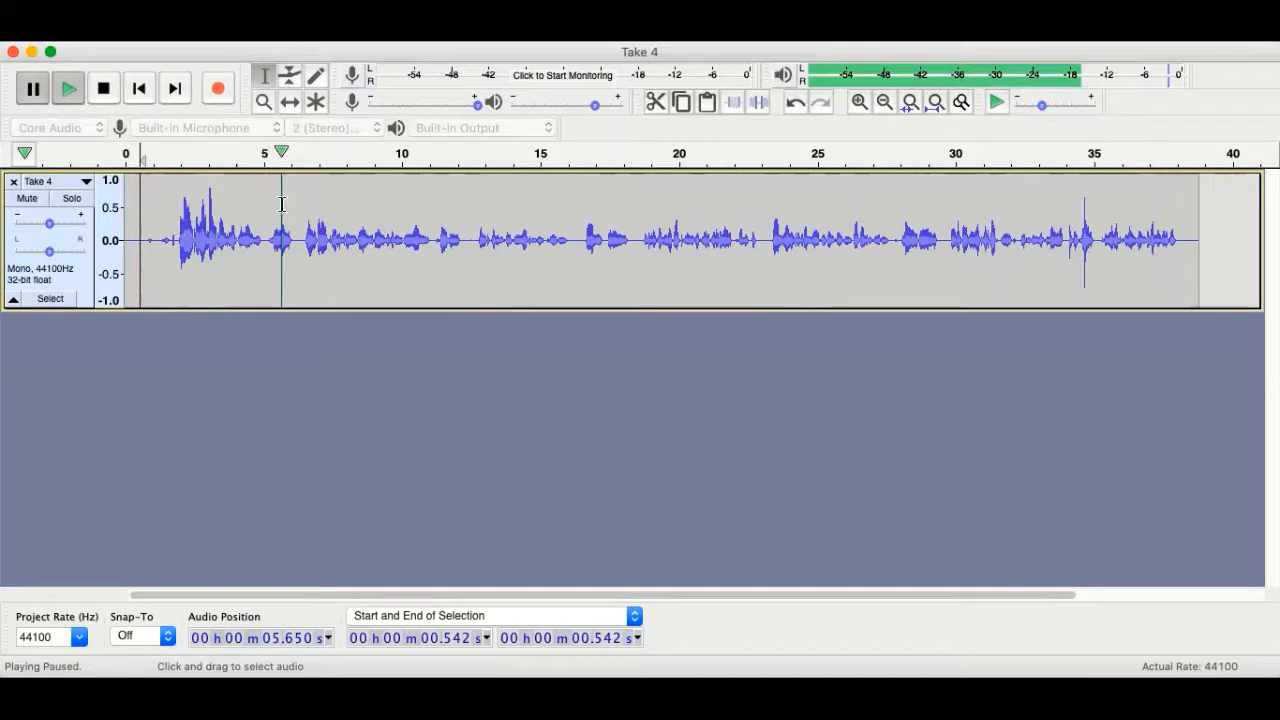
left_click(1062, 210)
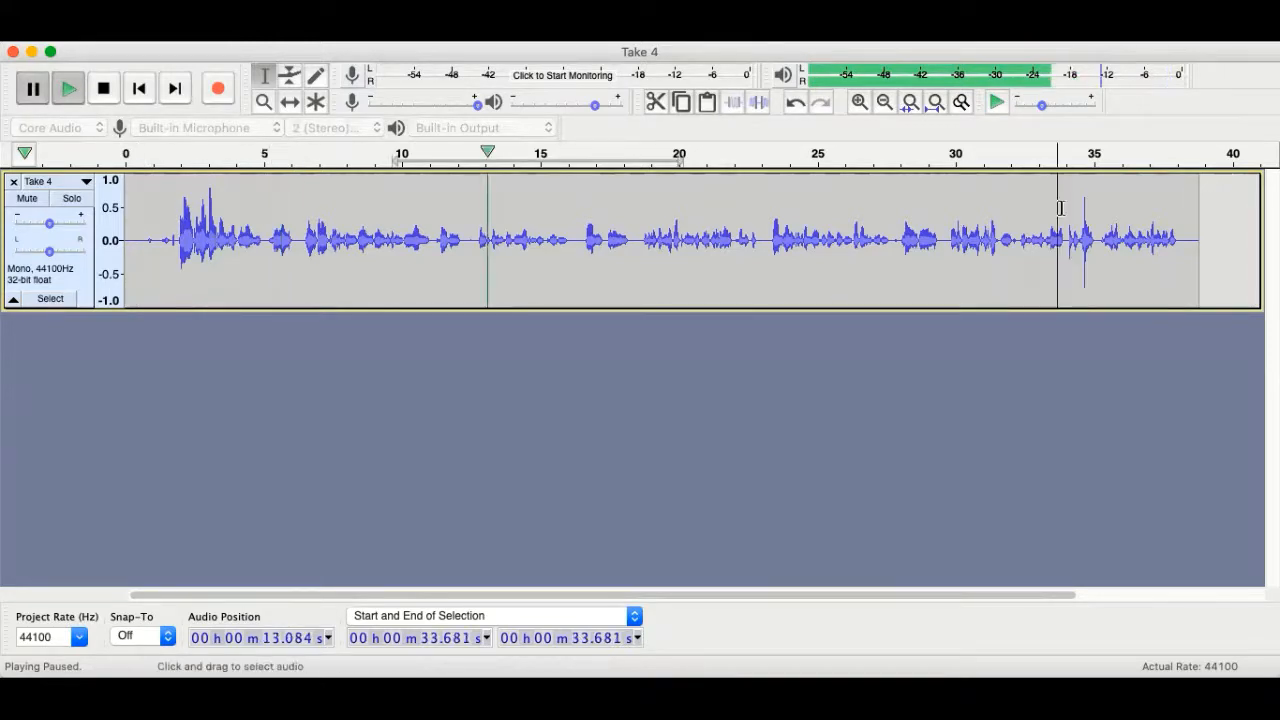
left_click(69, 91)
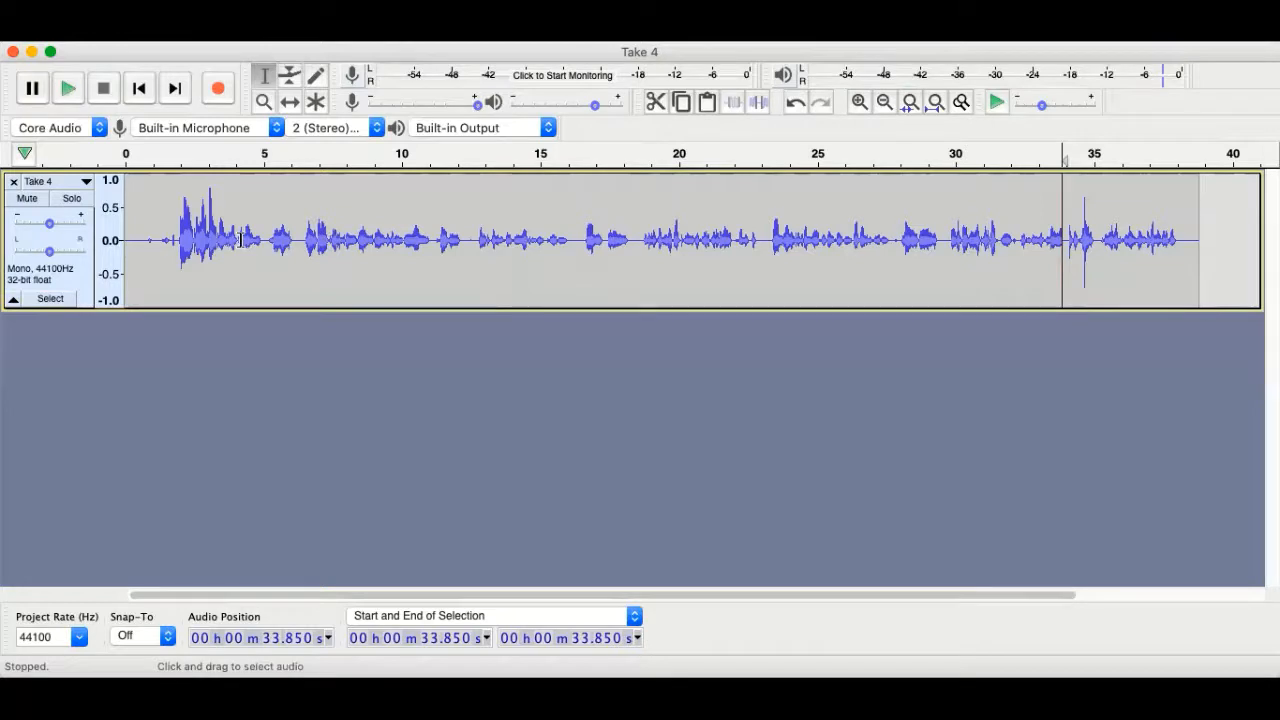
Trim Take 4 to the 6.432–33.986 s stretch, removing the opening and closing audio.
left_click(358, 245)
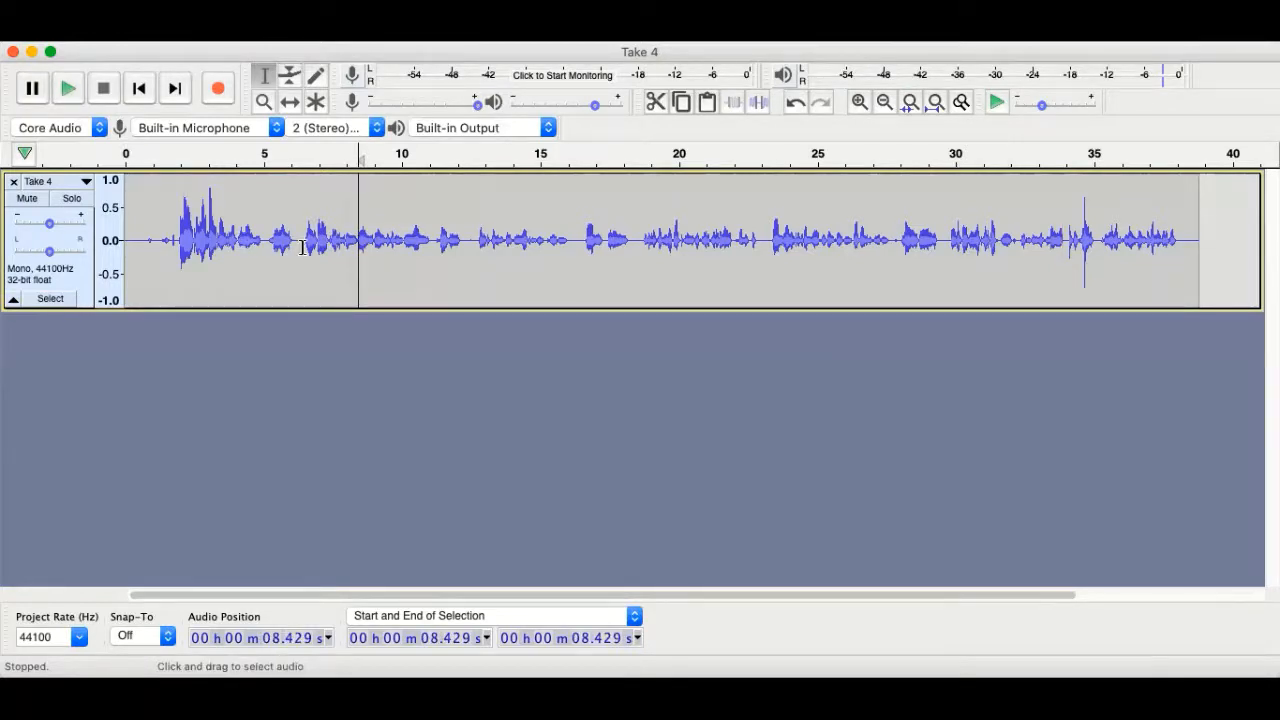
left_click_drag(303, 247, 1065, 273)
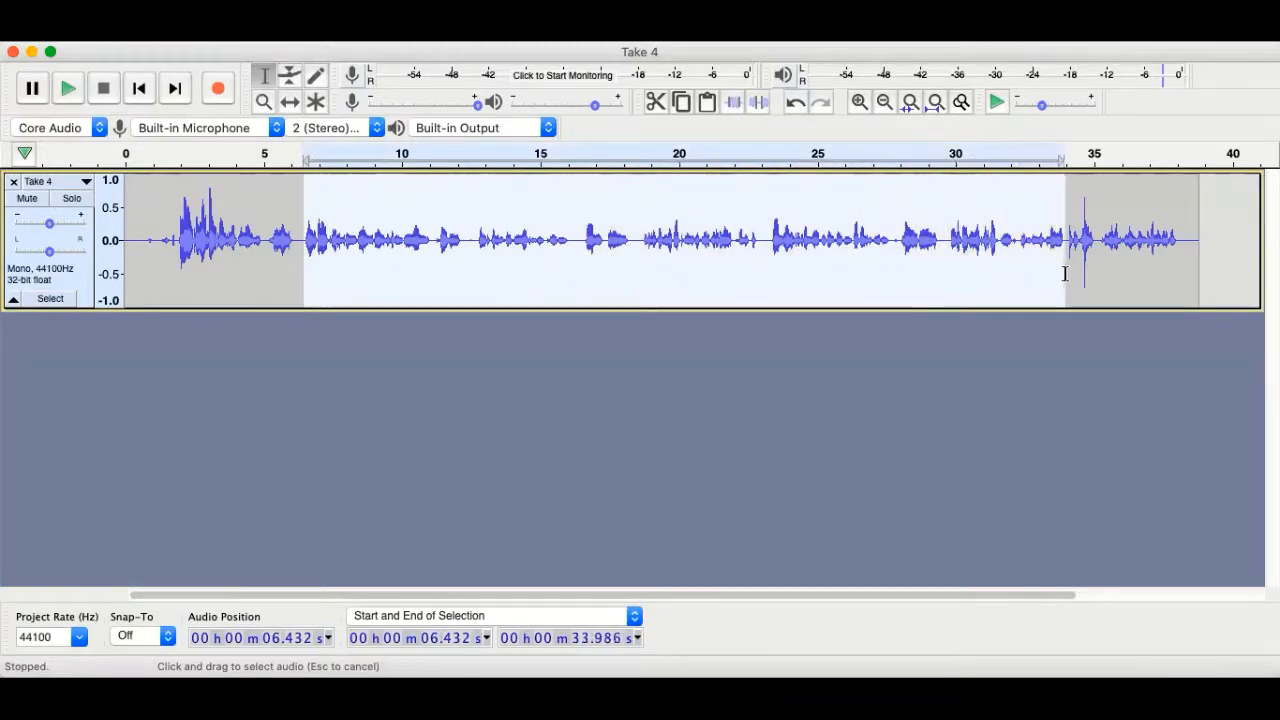
left_click(730, 106)
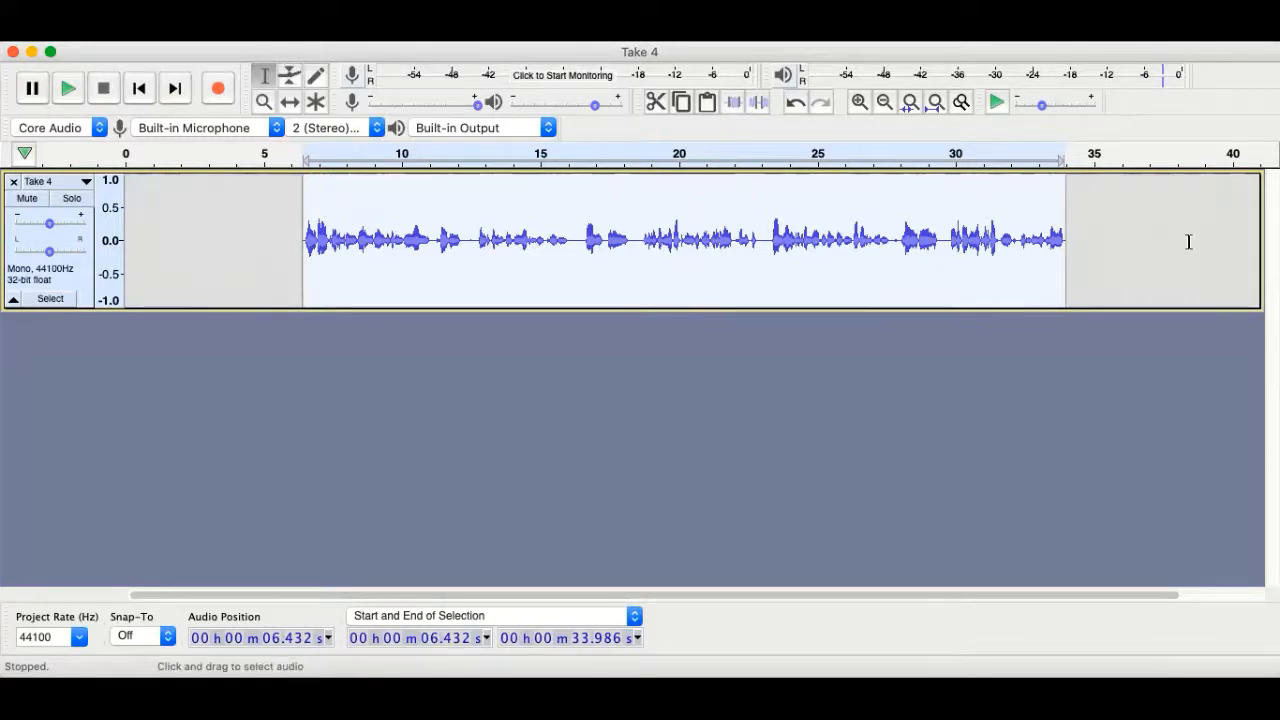
left_click(287, 190)
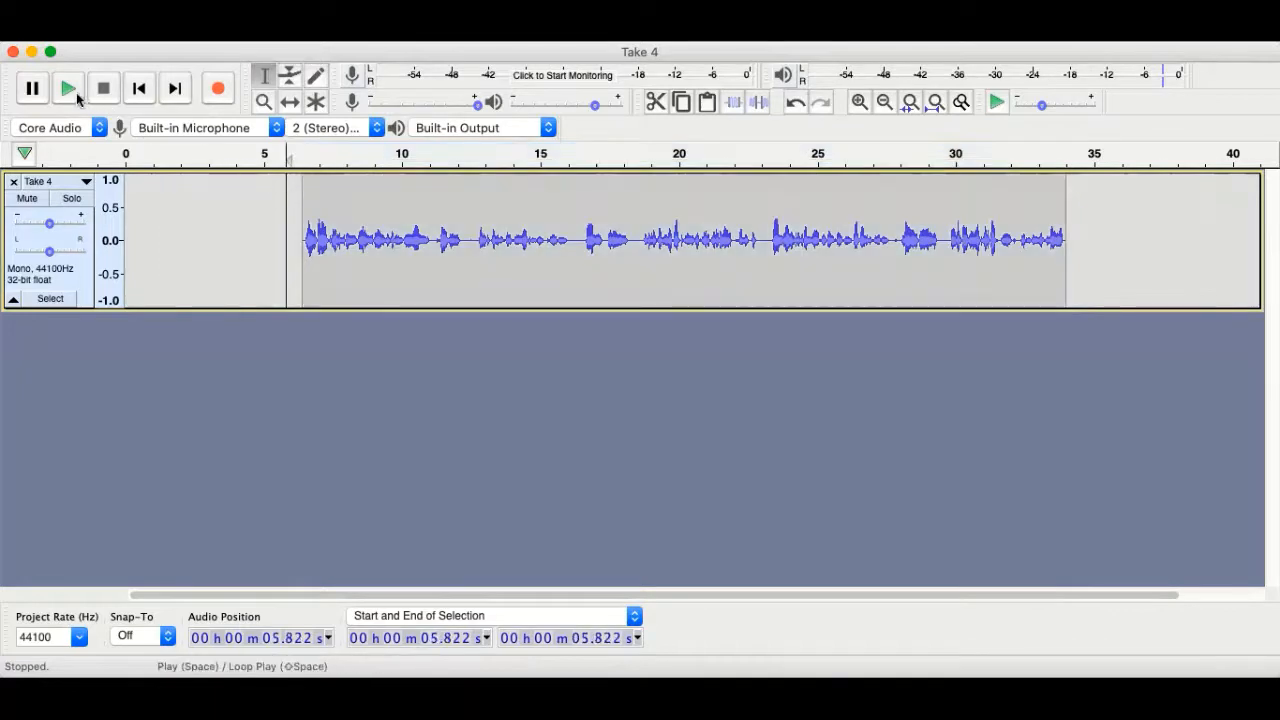
left_click(69, 89)
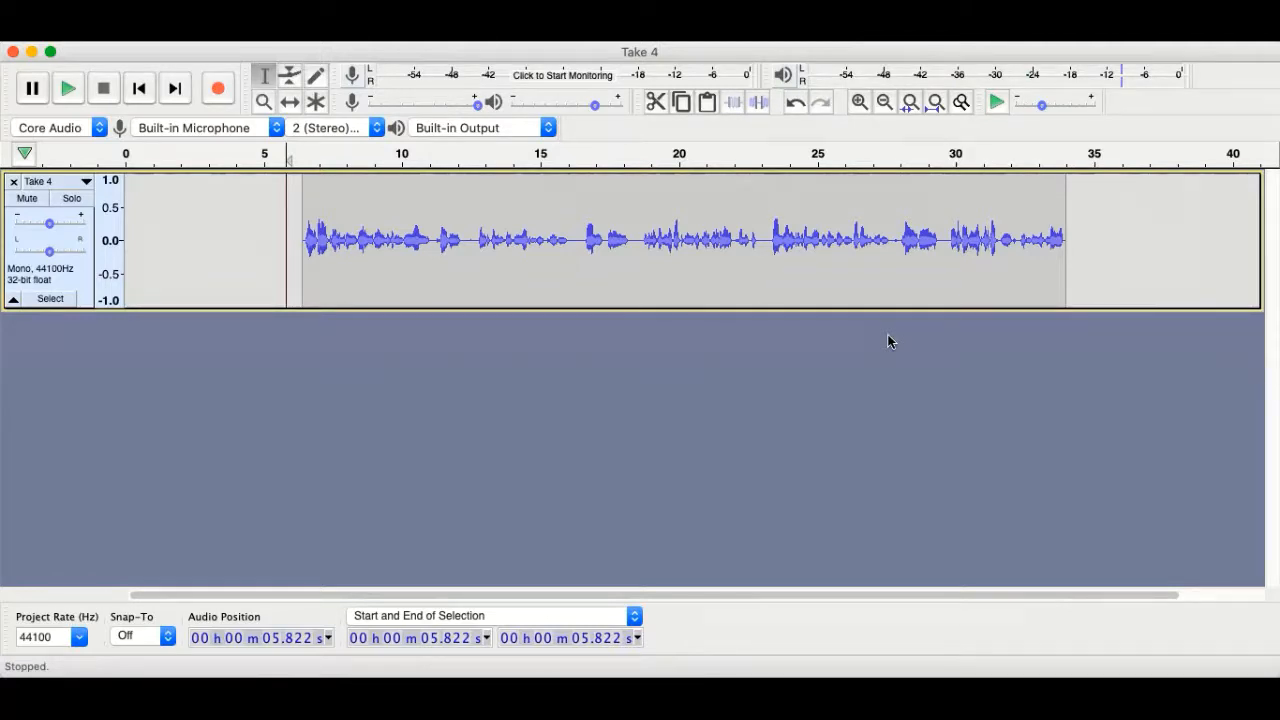
key("p")
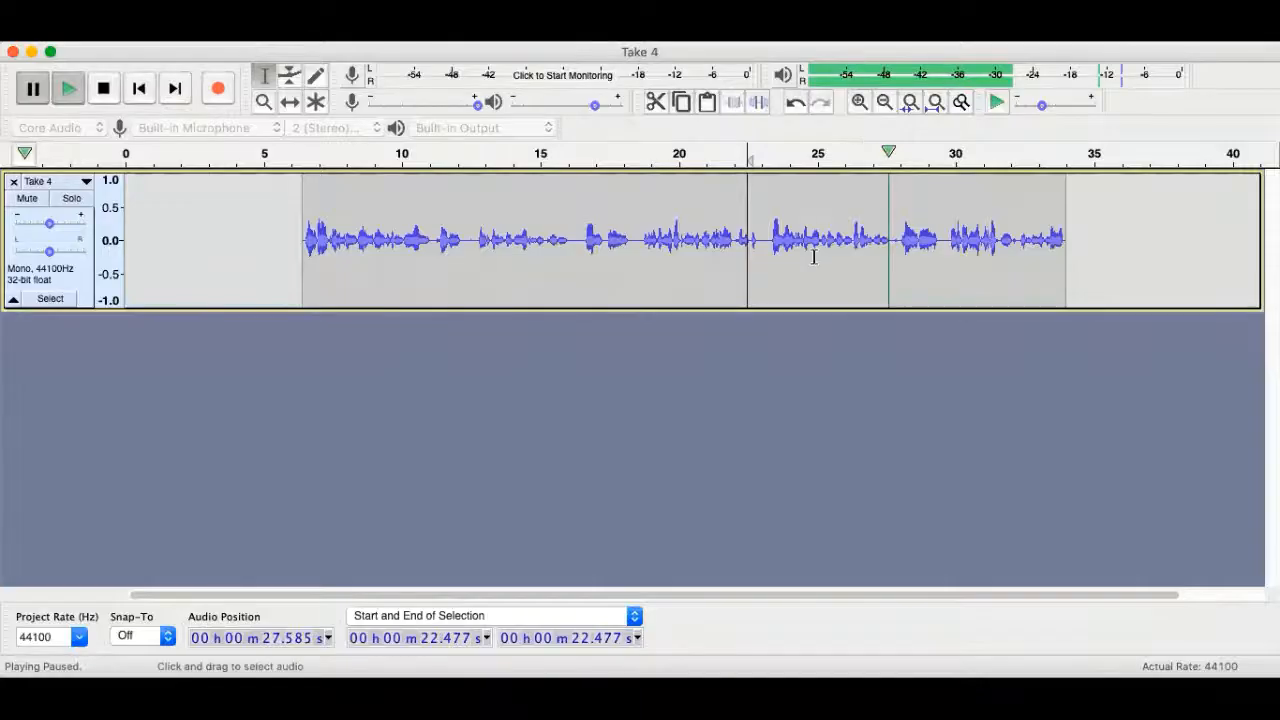
Replay from 23.5 s to find the stray sound and select it from 23.695 to 24.982 s.
left_click(785, 258)
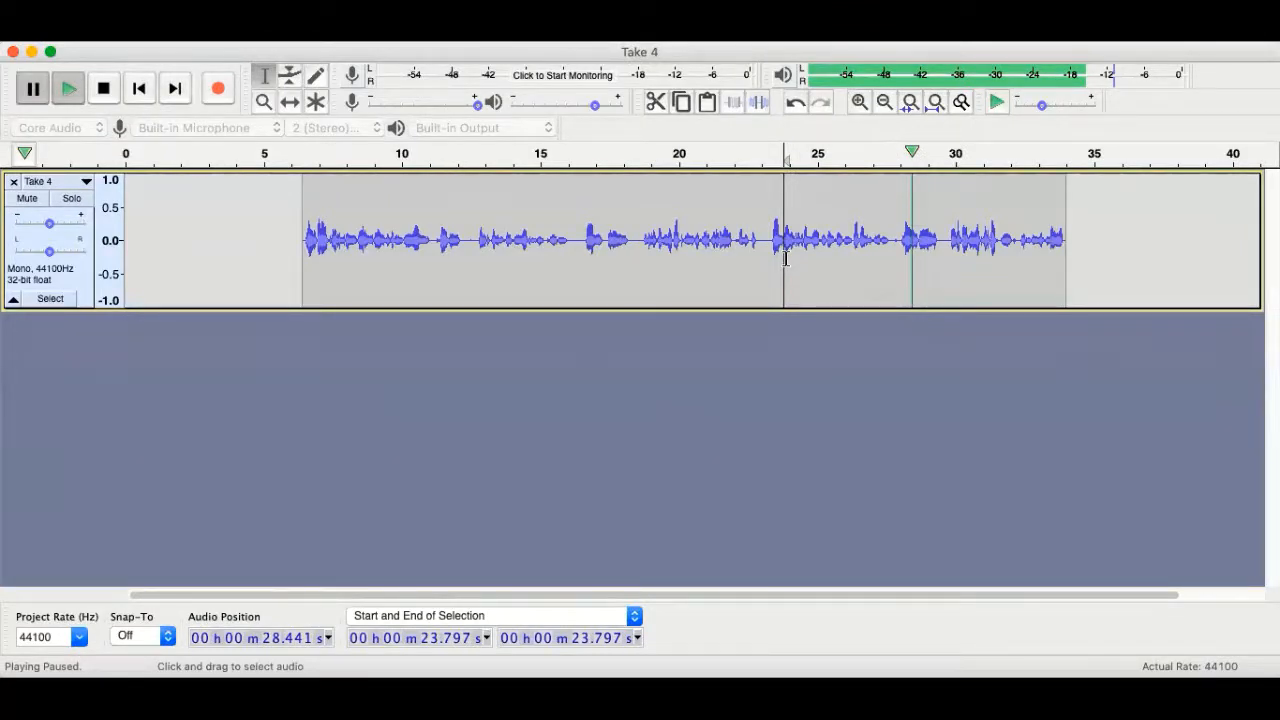
left_click(775, 258)
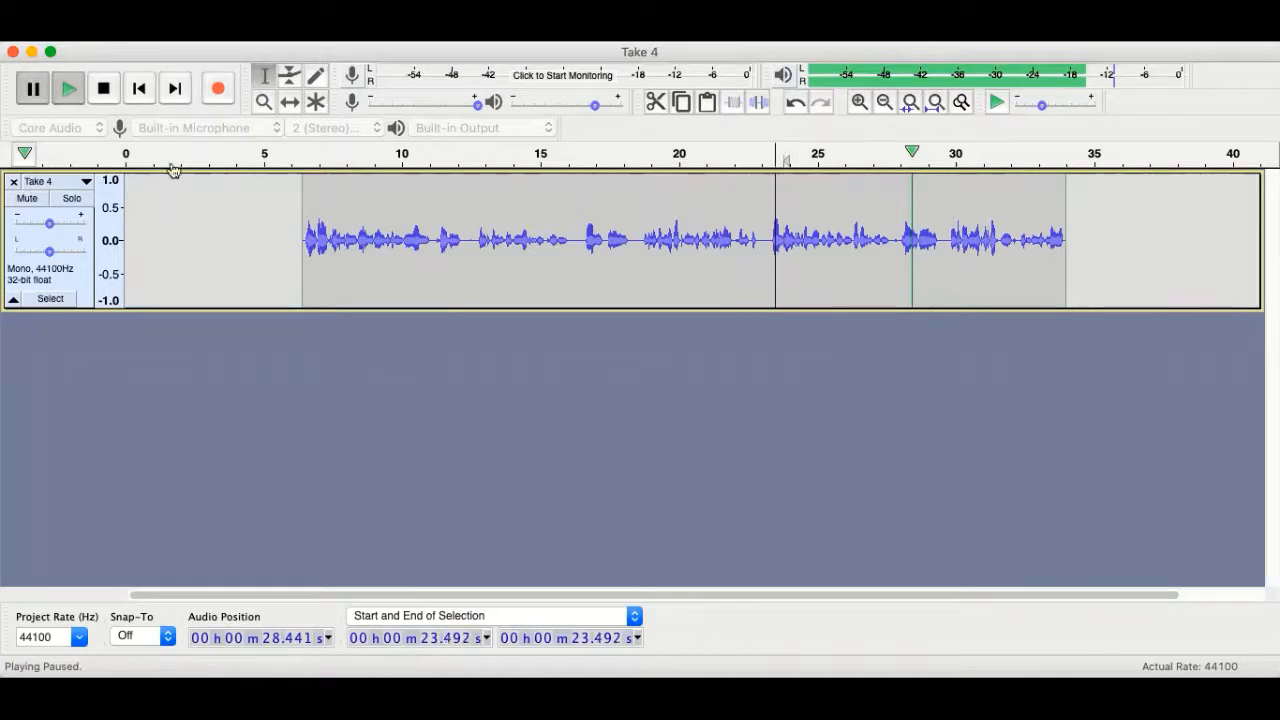
left_click(62, 88)
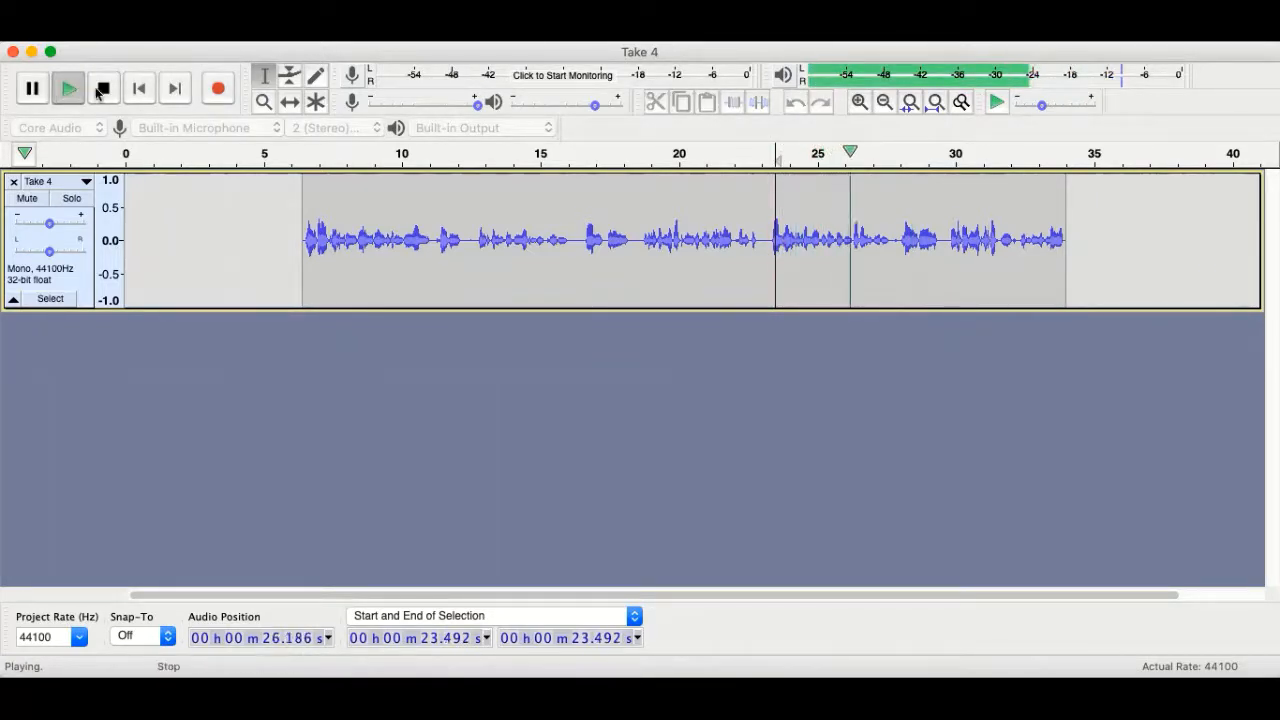
left_click(44, 94)
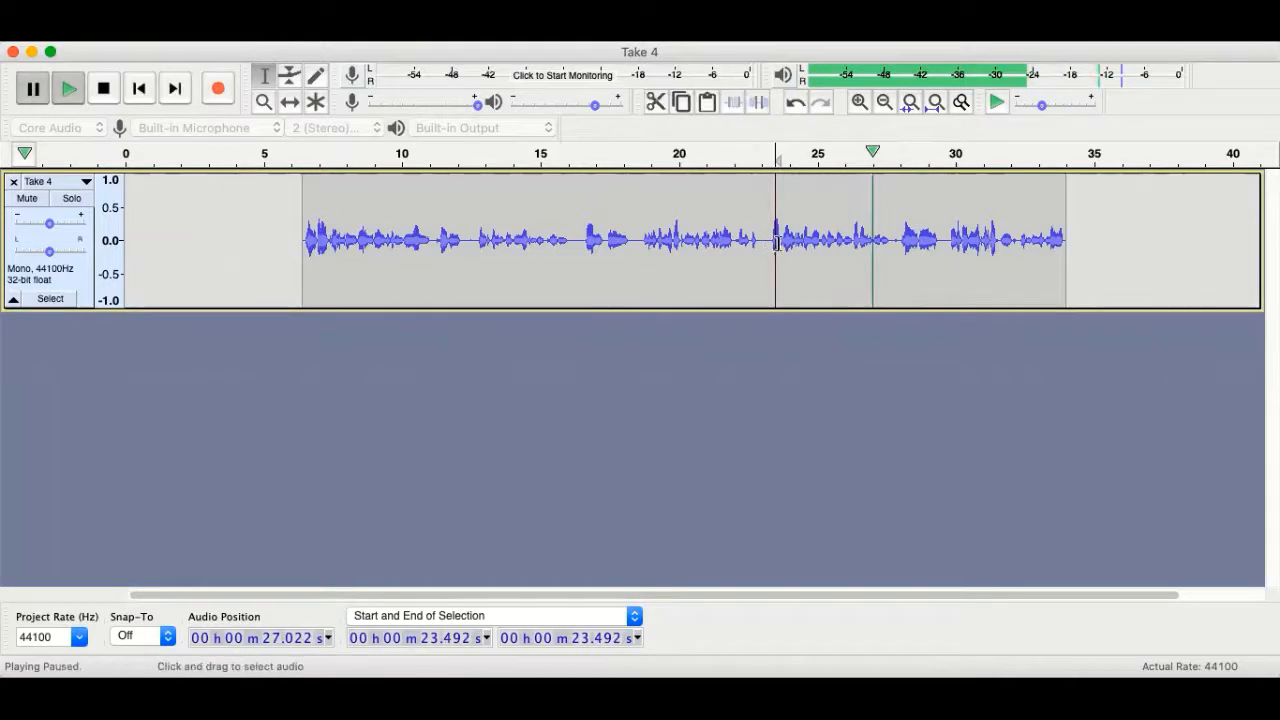
left_click_drag(781, 243, 816, 243)
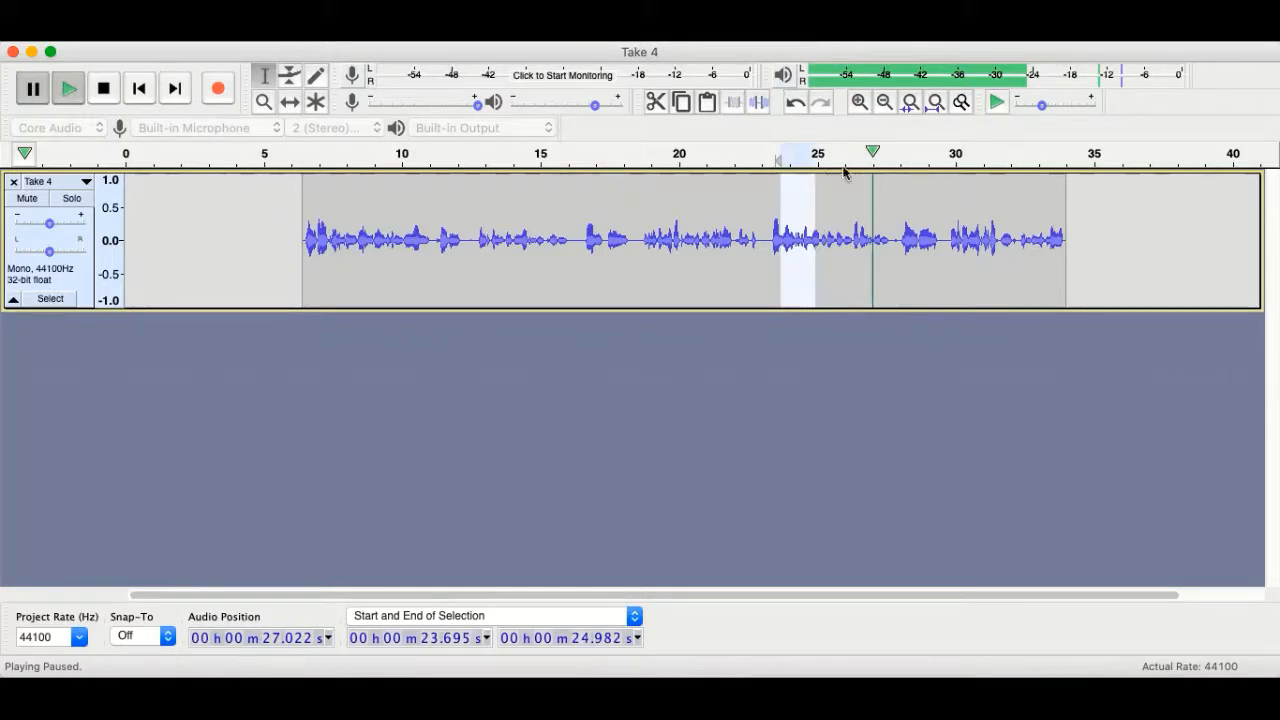
left_click_drag(872, 152, 784, 152)
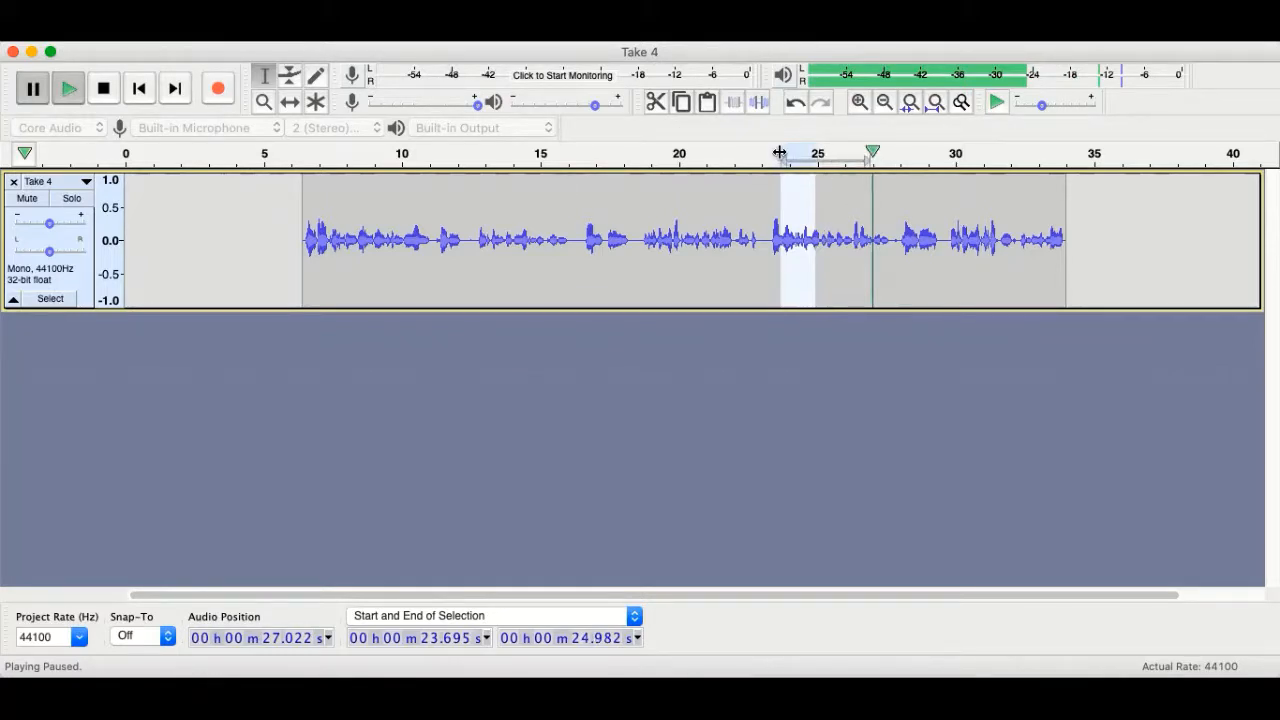
Preview the selected stray sound, then silence 23.695–24.982 s into a flat gap.
left_click(70, 86)
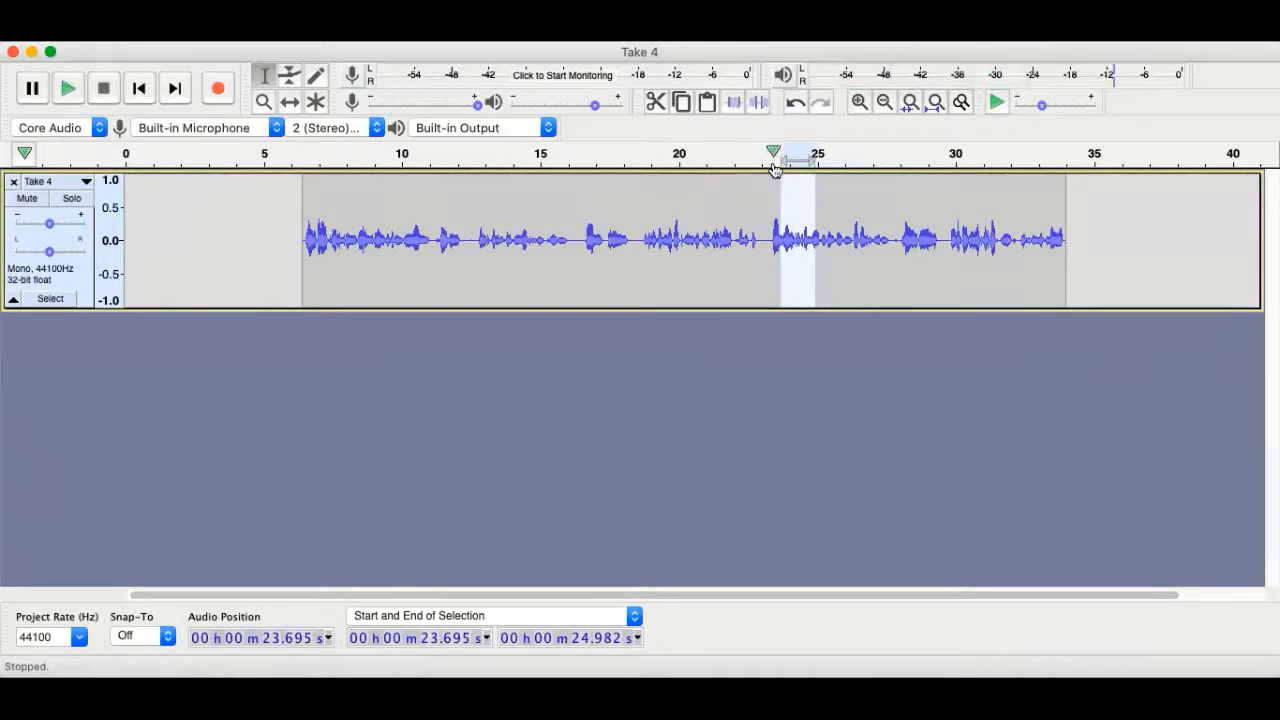
left_click(759, 110)
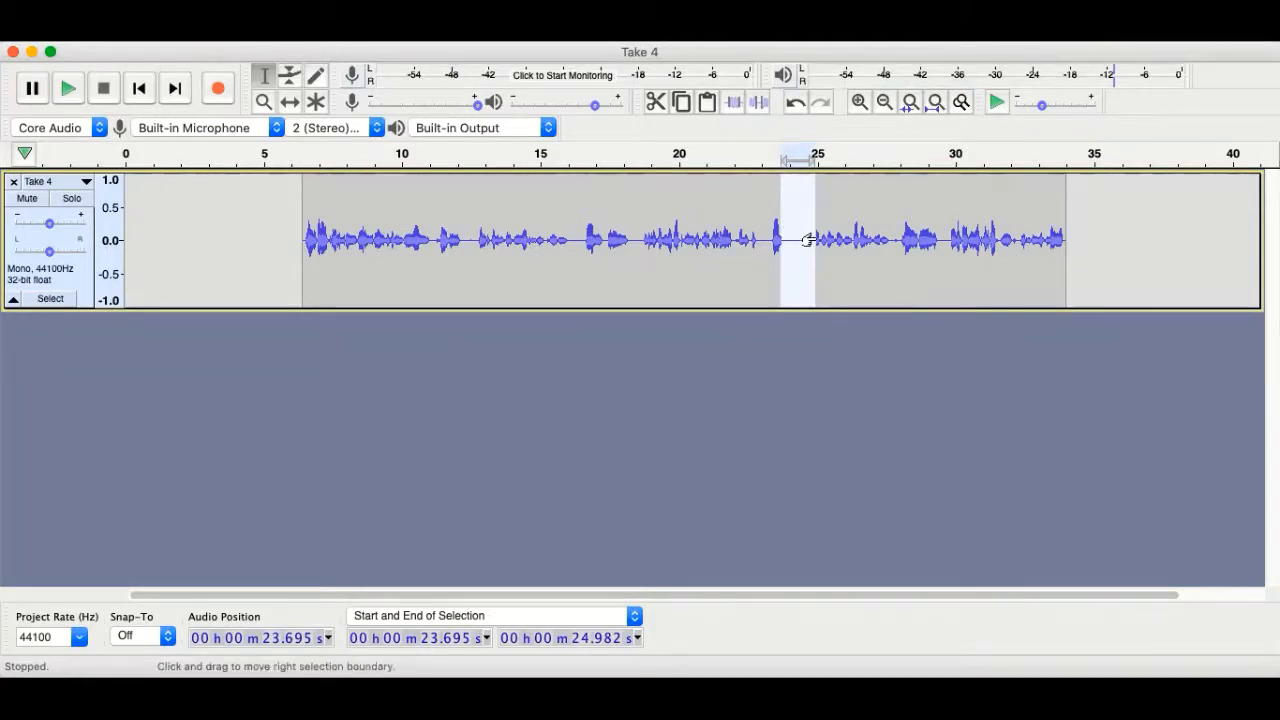
left_click(287, 188)
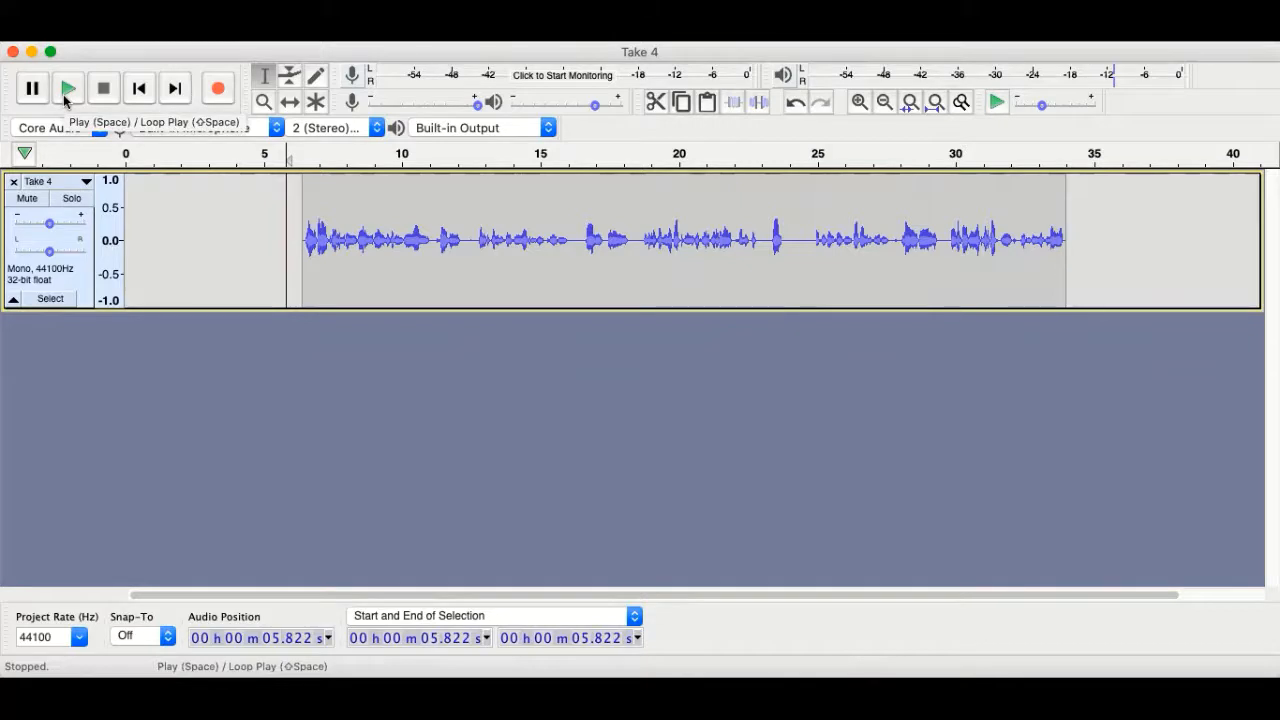
left_click(66, 89)
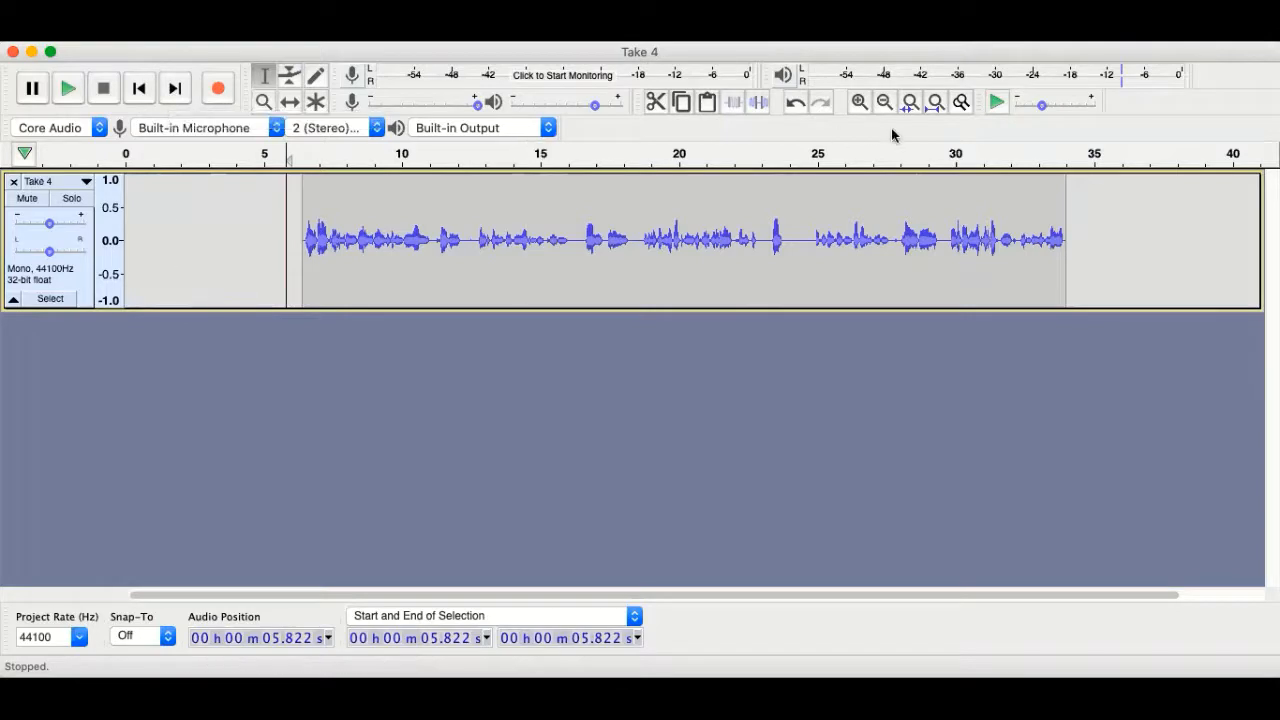
left_click(857, 102)
left_click(857, 102)
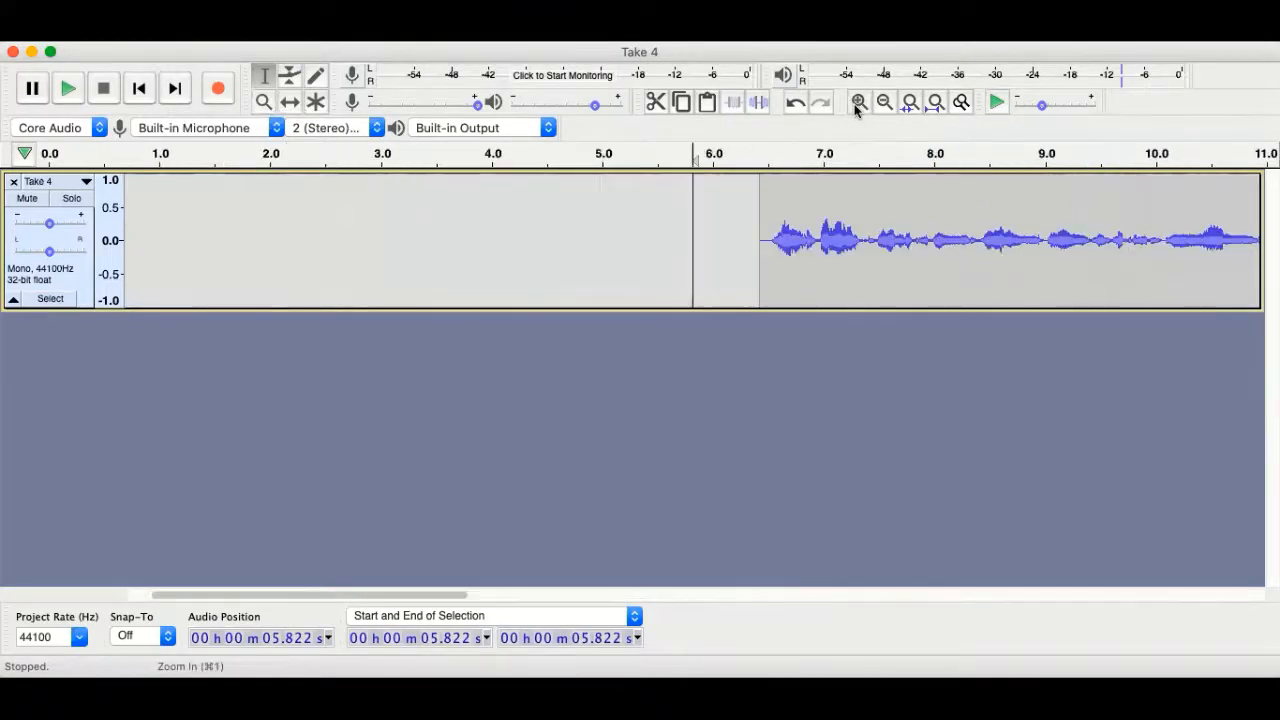
left_click(771, 208)
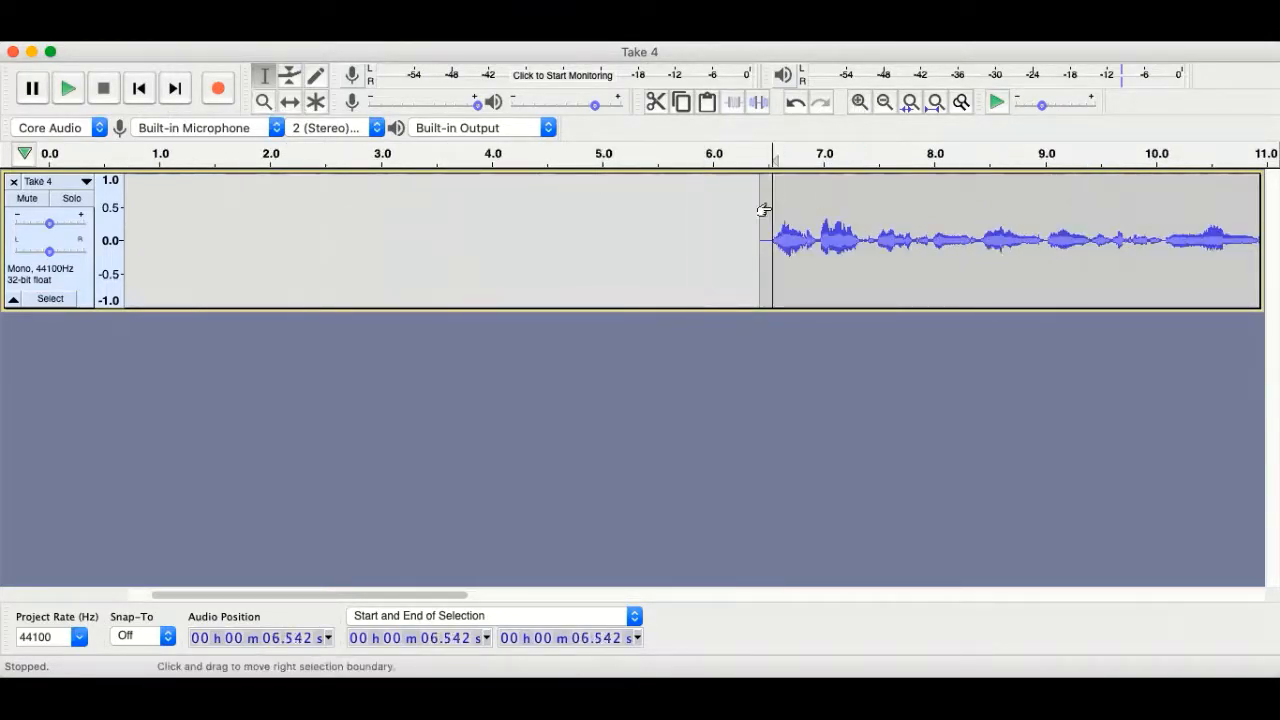
left_click_drag(449, 596, 601, 596)
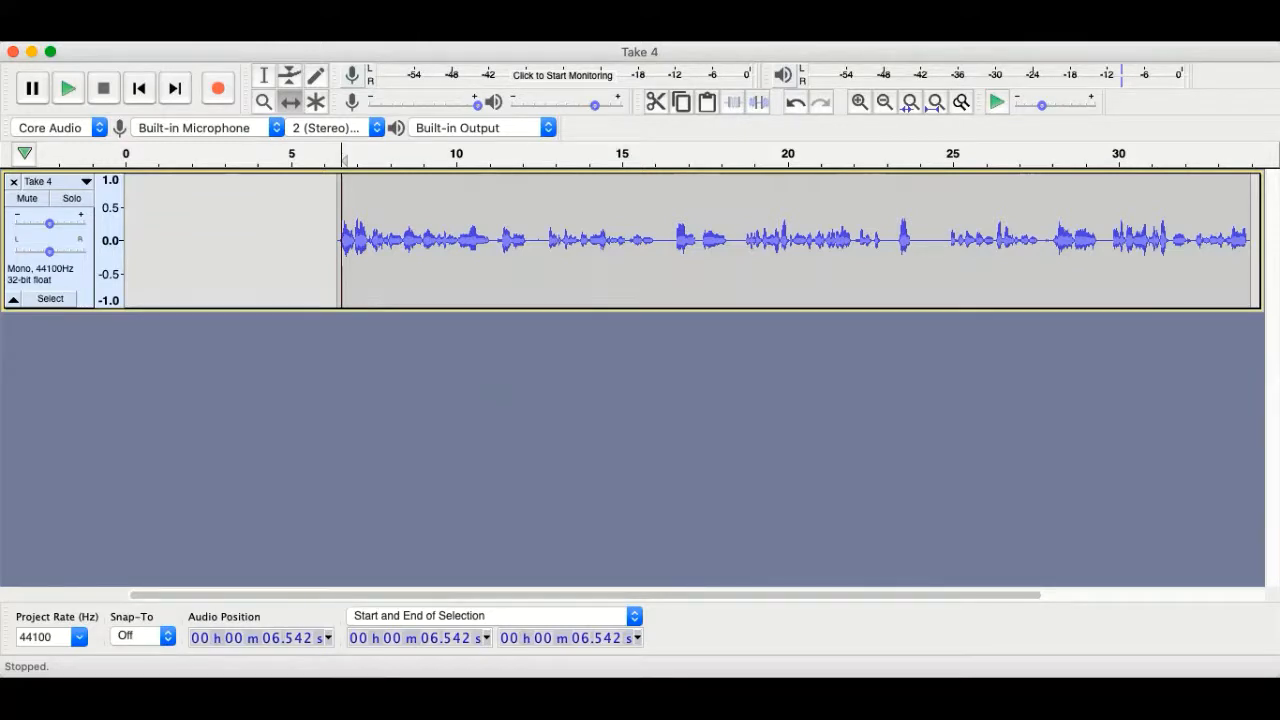
left_click(530, 32)
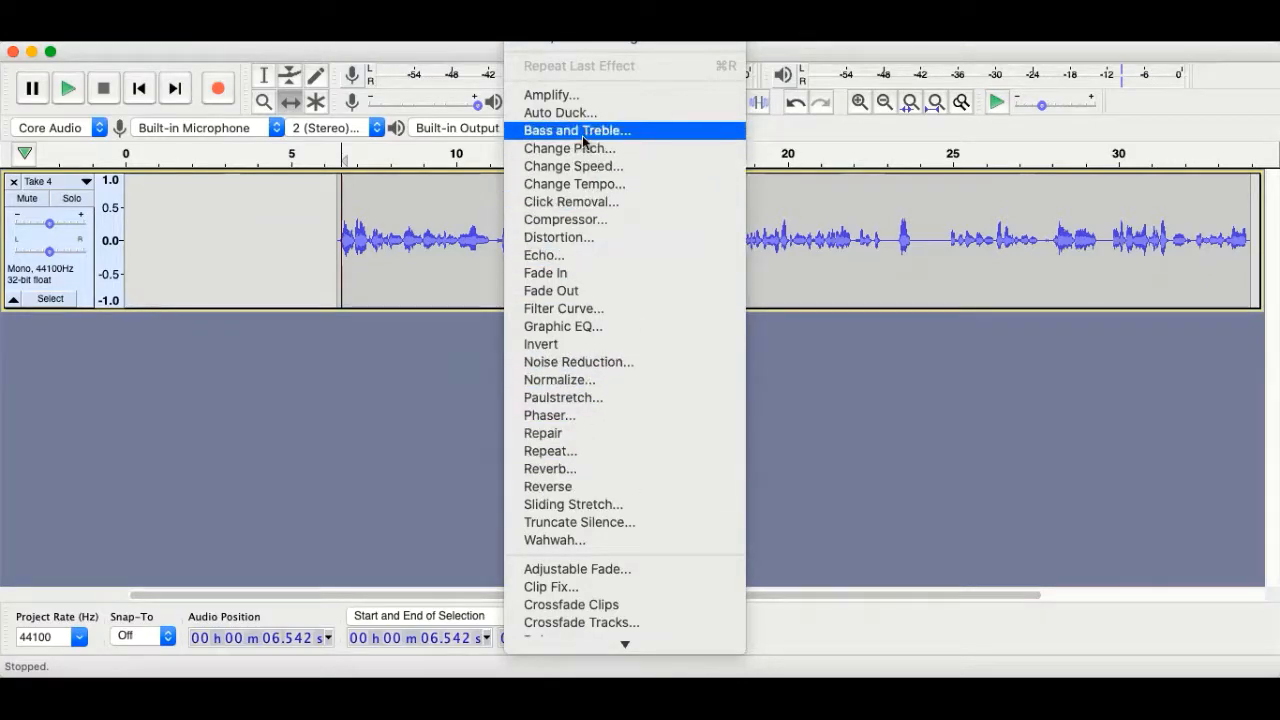
left_click(428, 326)
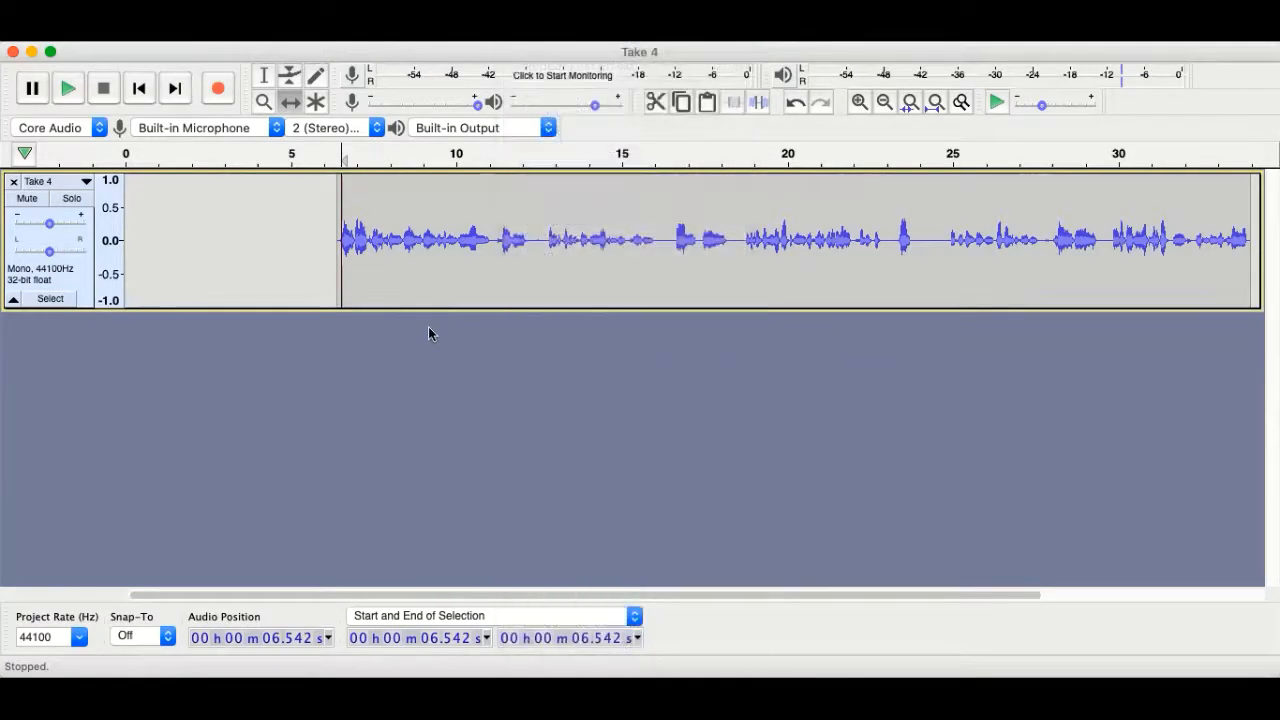